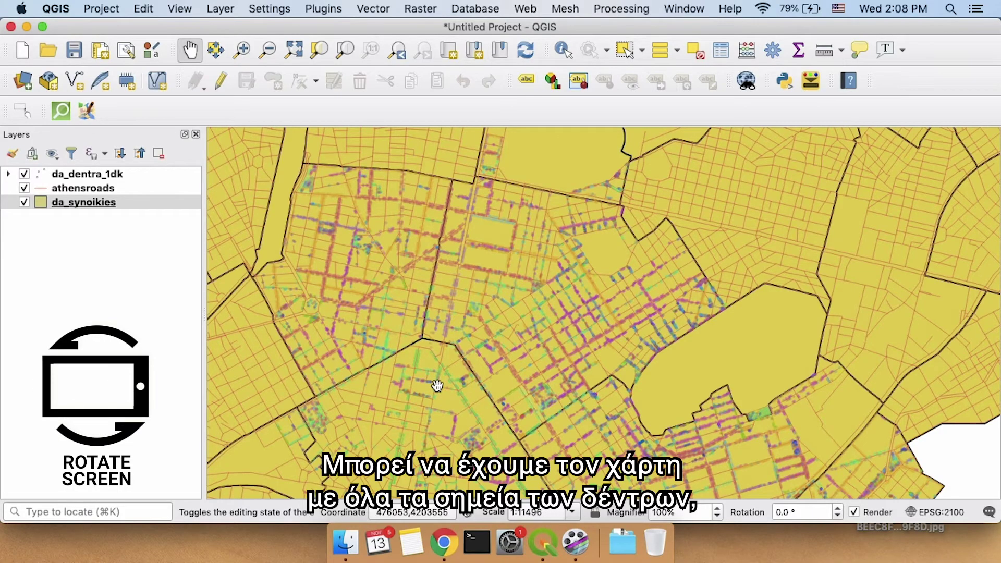
- Examine how the tree points spread across the Athens neighbourhoods, both in close-up and over the whole city
drag(436, 385, 547, 241)
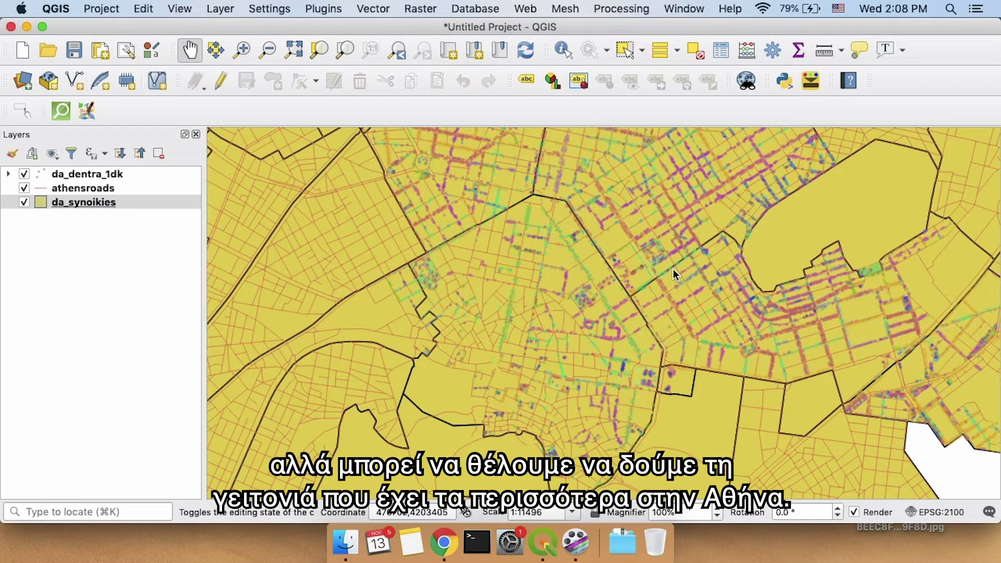
drag(674, 269, 597, 220)
drag(713, 188, 600, 317)
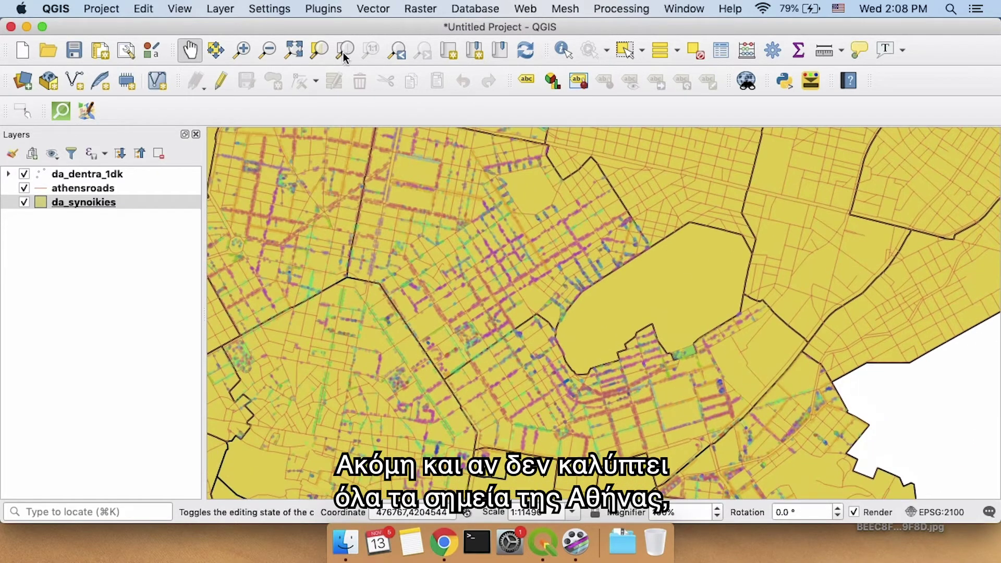
click(268, 49)
click(441, 321)
click(491, 315)
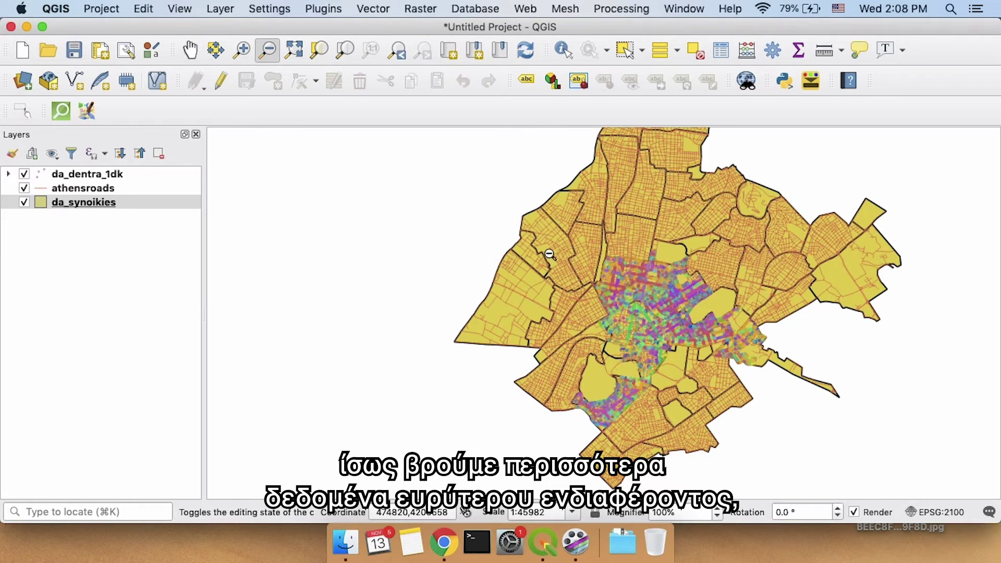
click(236, 54)
drag(597, 252, 713, 353)
click(190, 51)
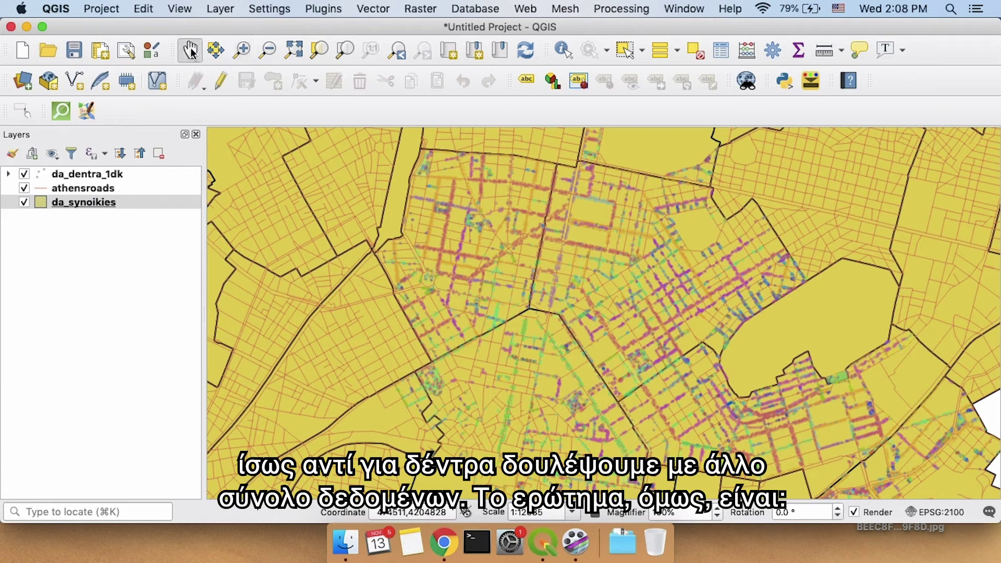
click(267, 50)
click(589, 278)
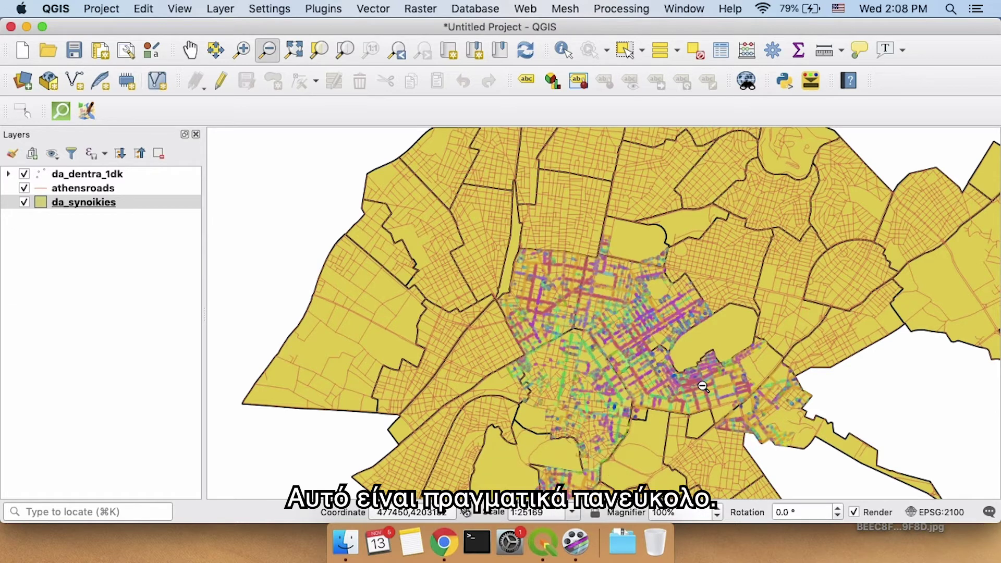
click(192, 50)
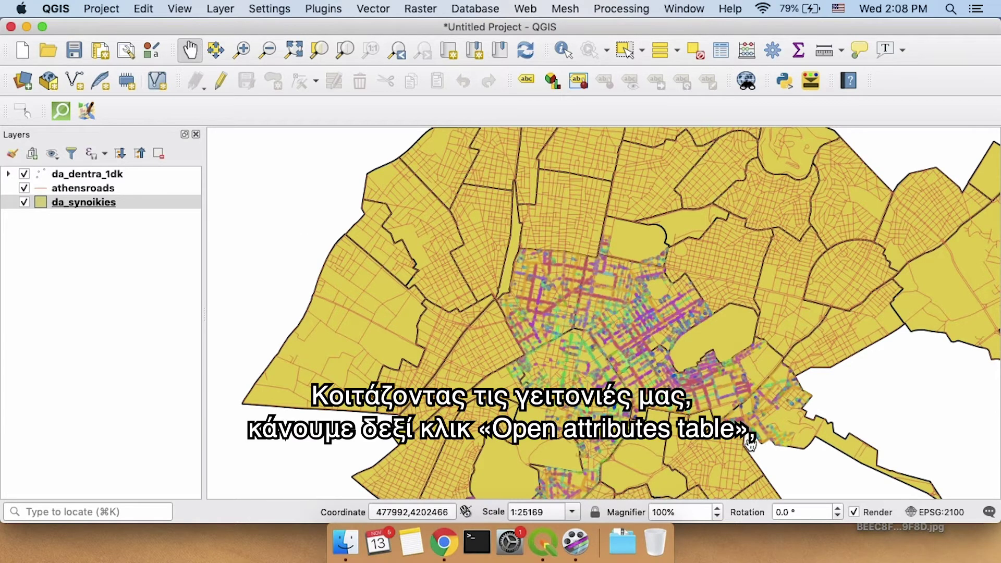
drag(751, 443, 711, 429)
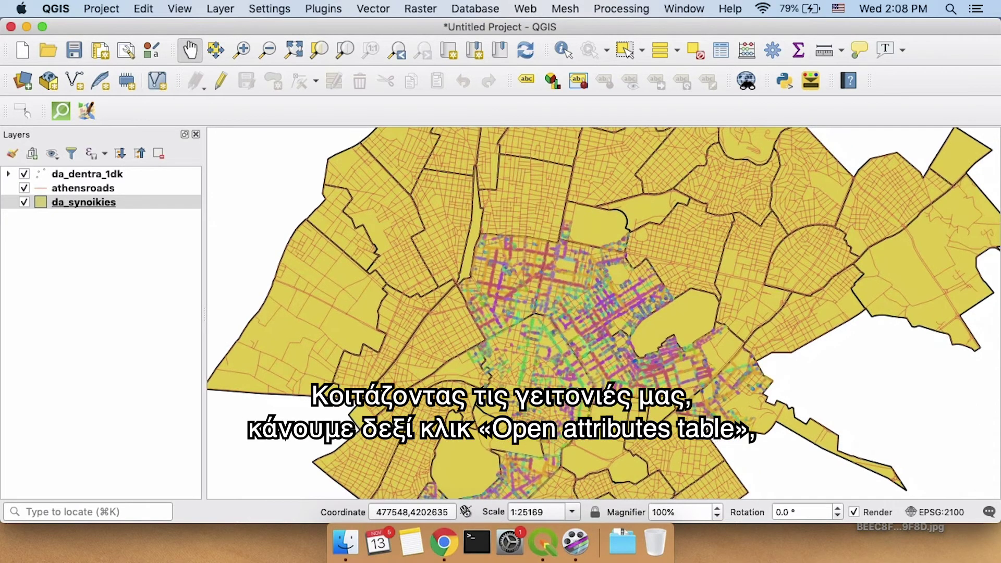
- Review the attribute table of the da_synoikies neighbourhood layer and close it
click(79, 202)
right_click(79, 202)
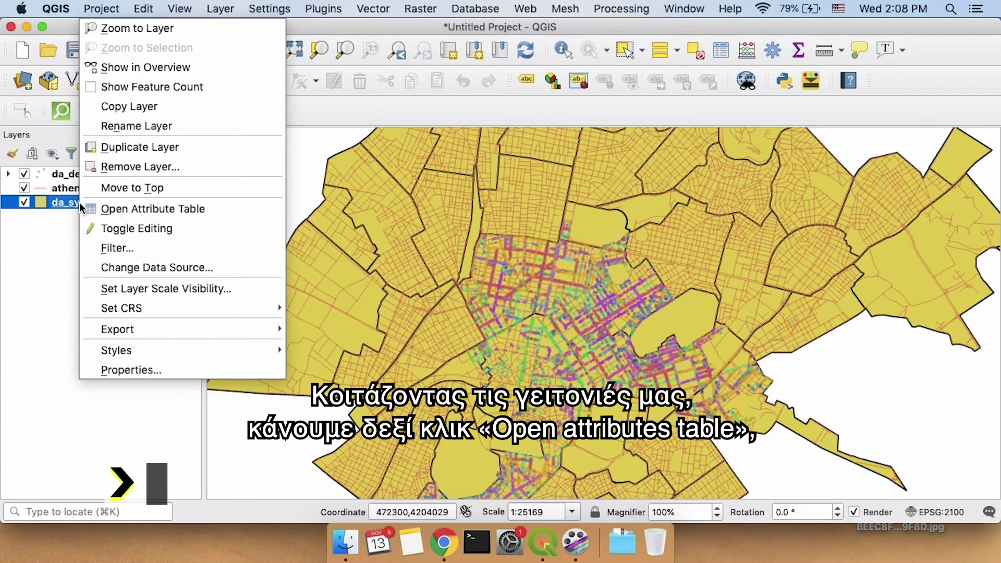
click(123, 209)
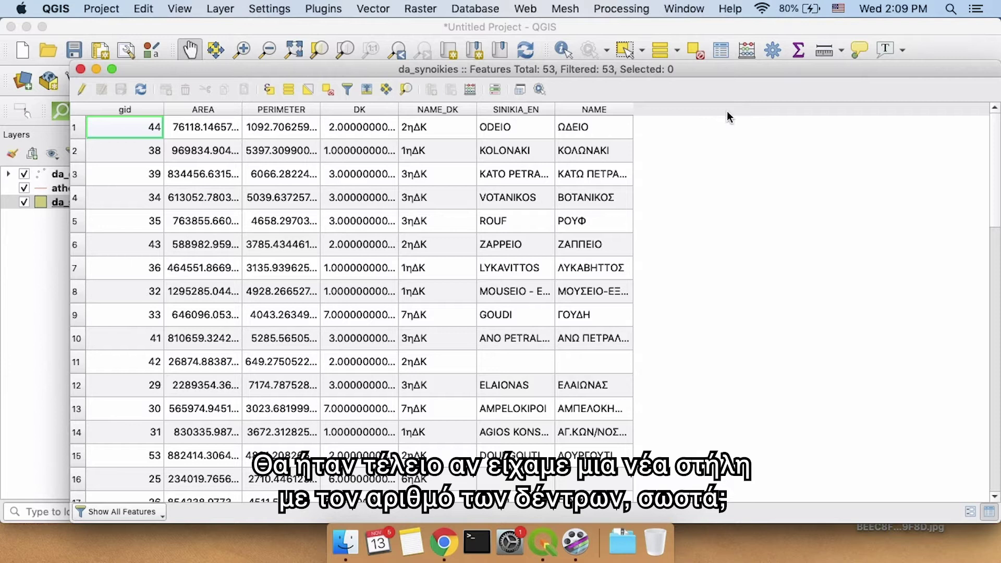
click(80, 70)
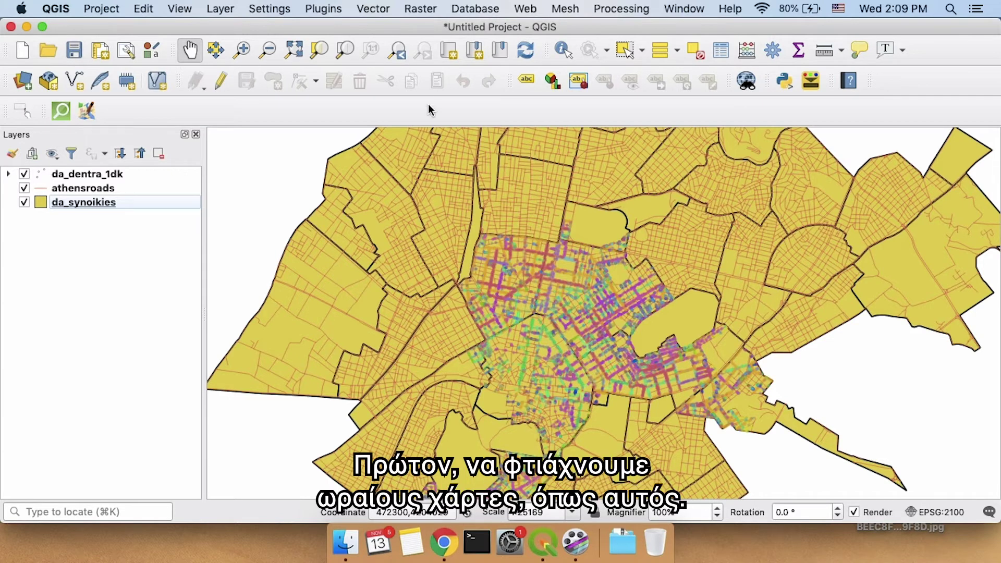
drag(548, 370, 543, 320)
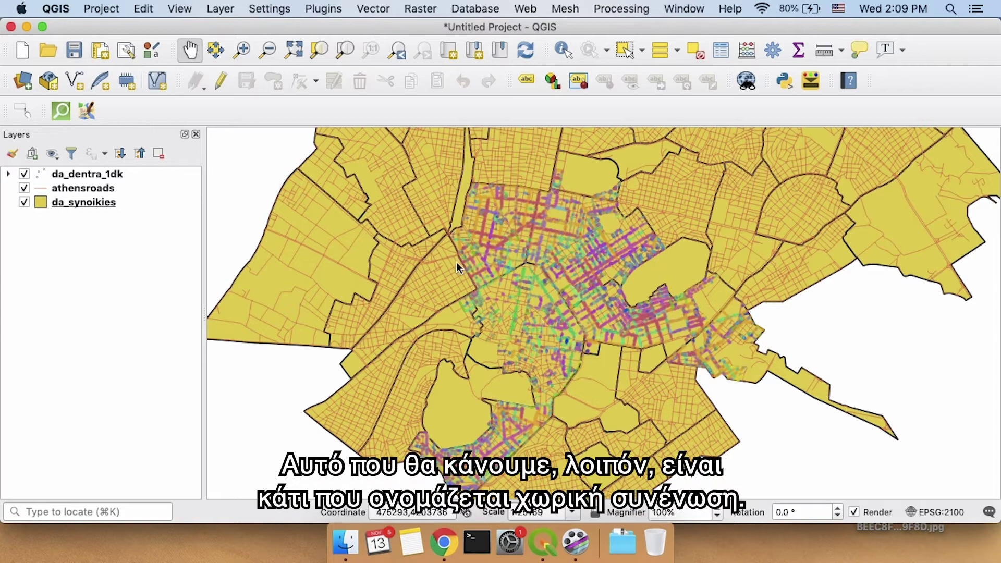
click(241, 50)
click(555, 272)
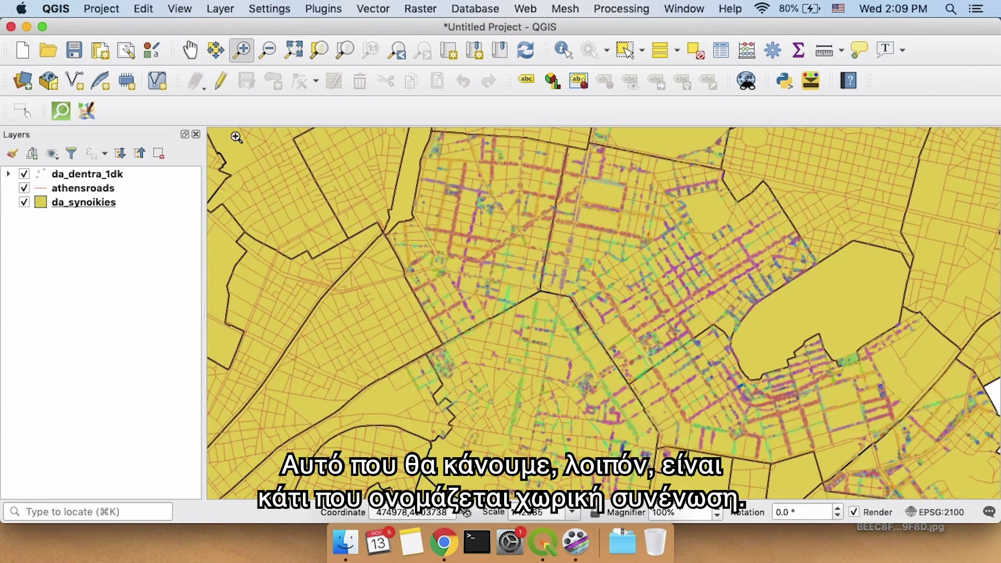
click(186, 51)
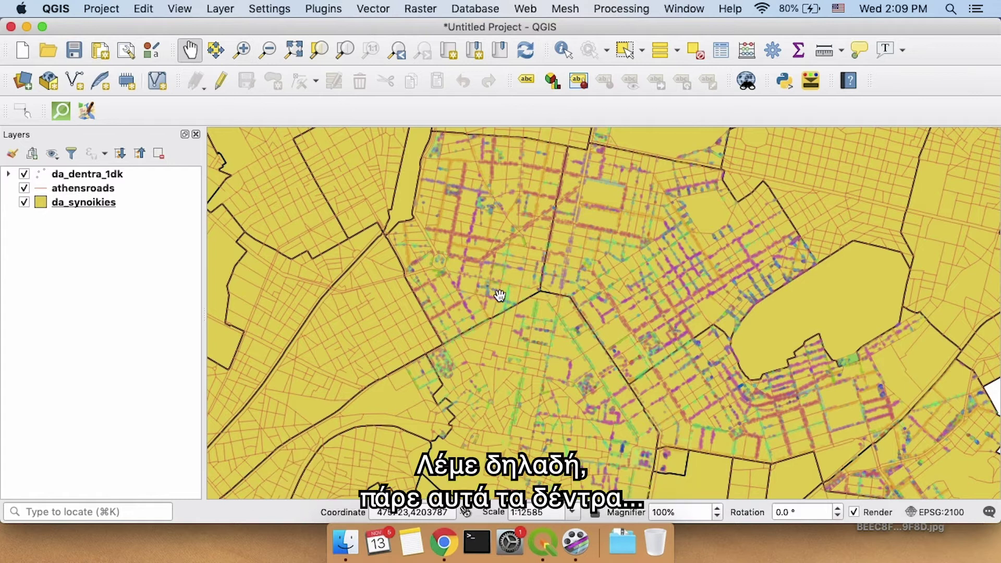
drag(498, 296, 533, 345)
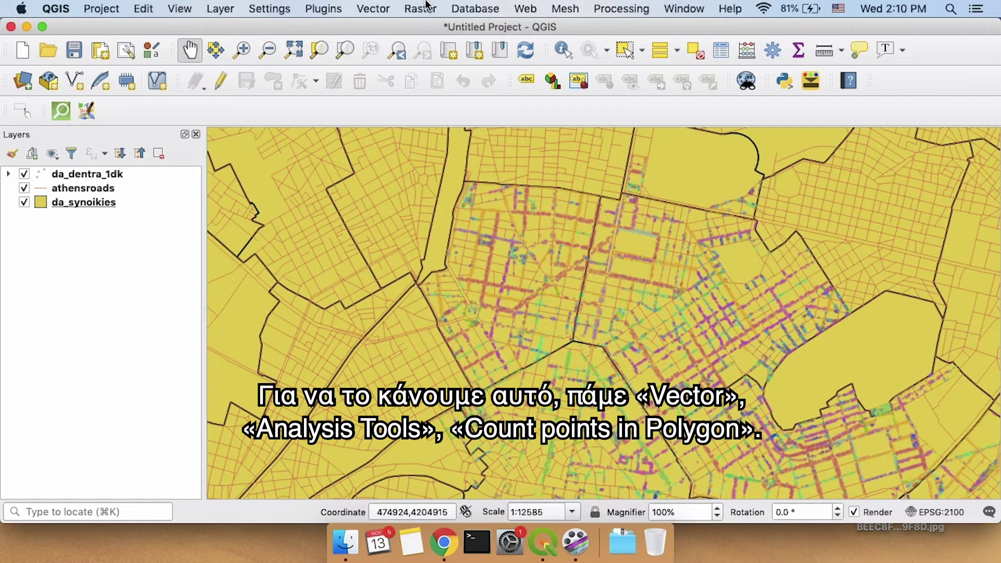
- Set up a Count Points in Polygon analysis with da_synoikies as the polygons and da_dentra_1dk as the points
click(370, 6)
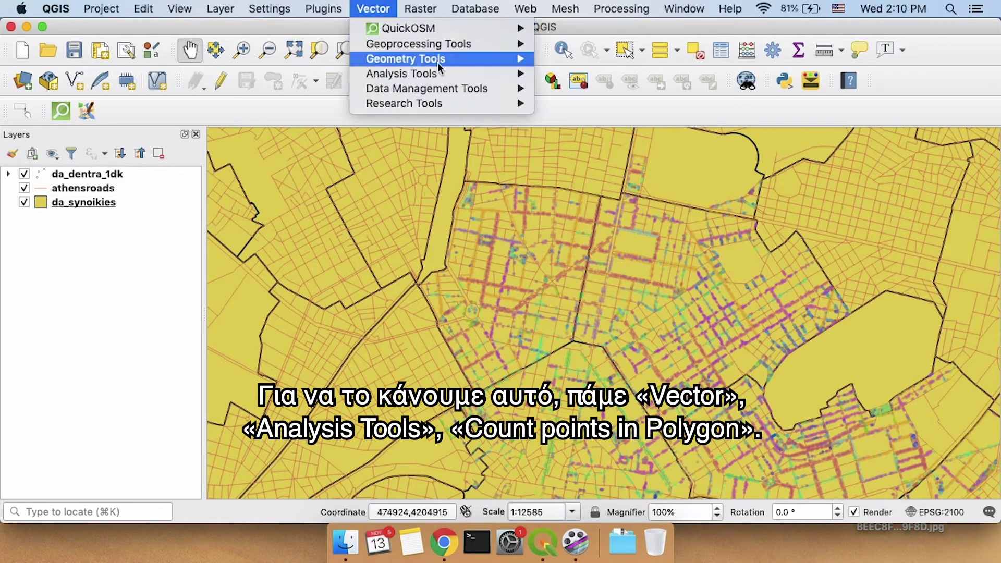
mouse_move(458, 74)
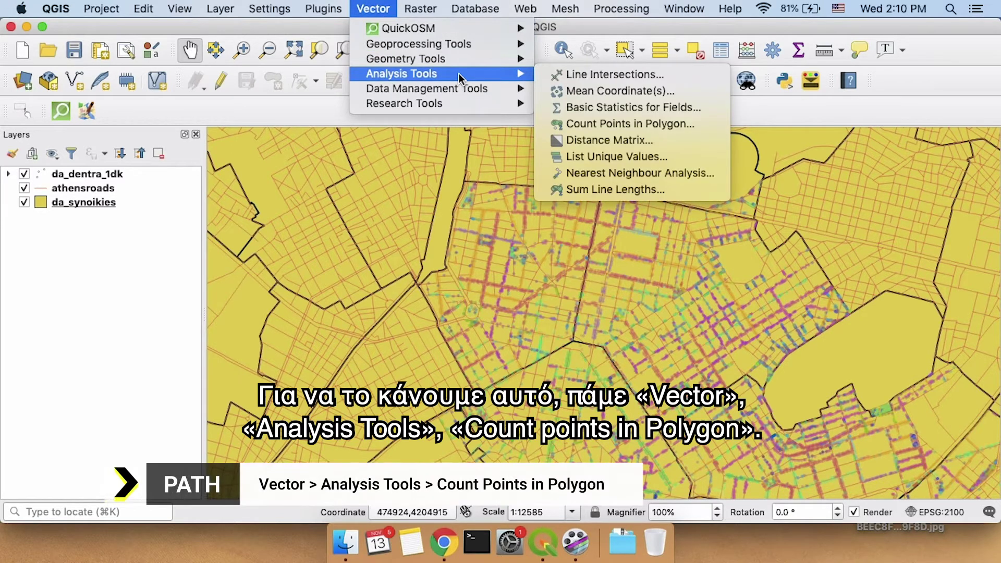
click(668, 126)
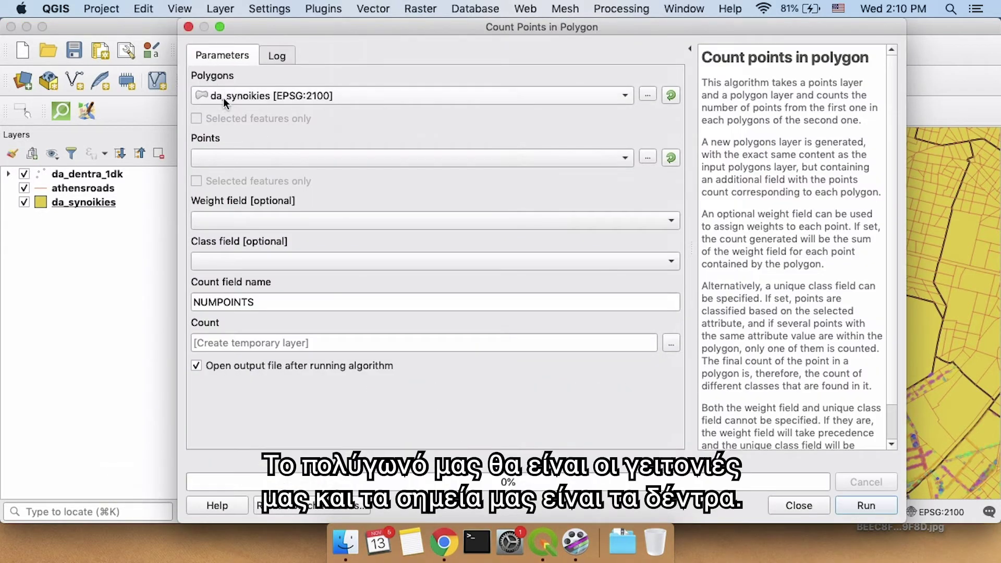
click(271, 160)
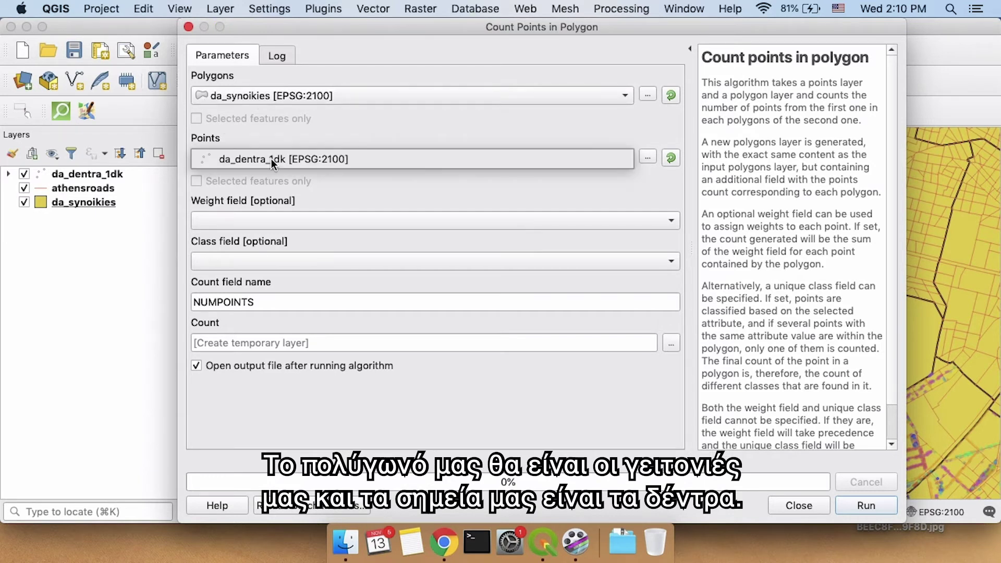
click(332, 158)
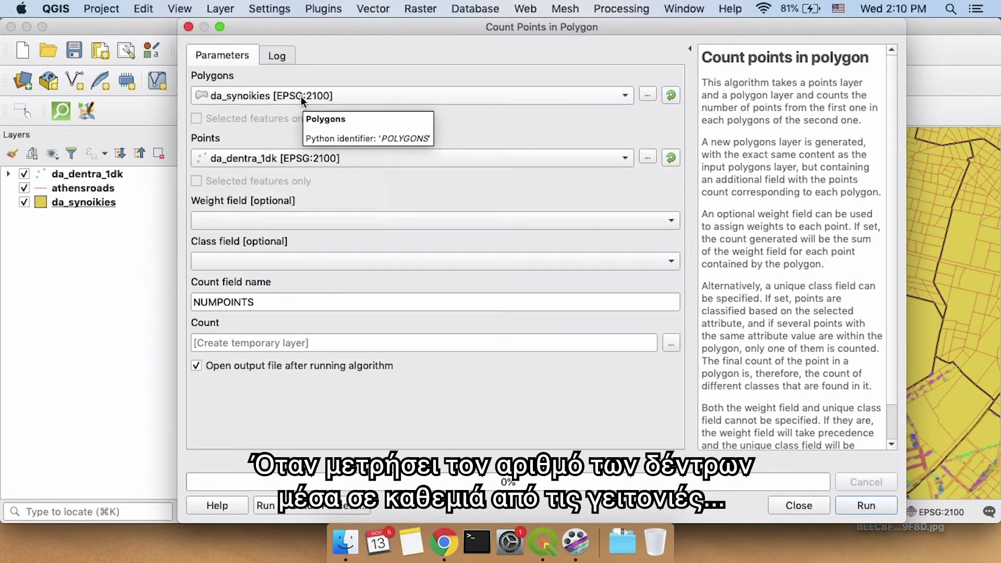
- Run the point count into a temporary layer, keeping NUMPOINTS as the count field name, and close the dialog
double_click(269, 303)
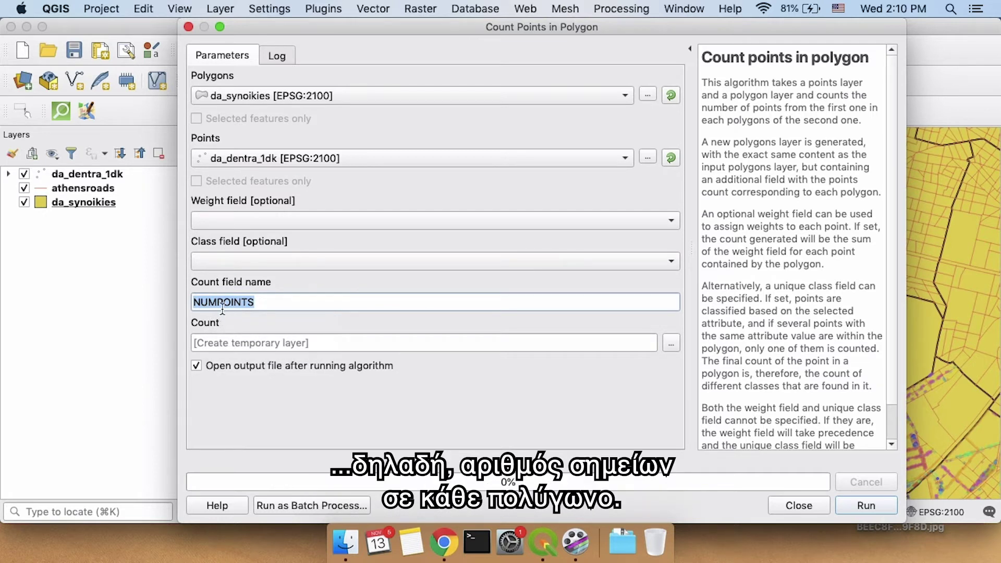
click(220, 303)
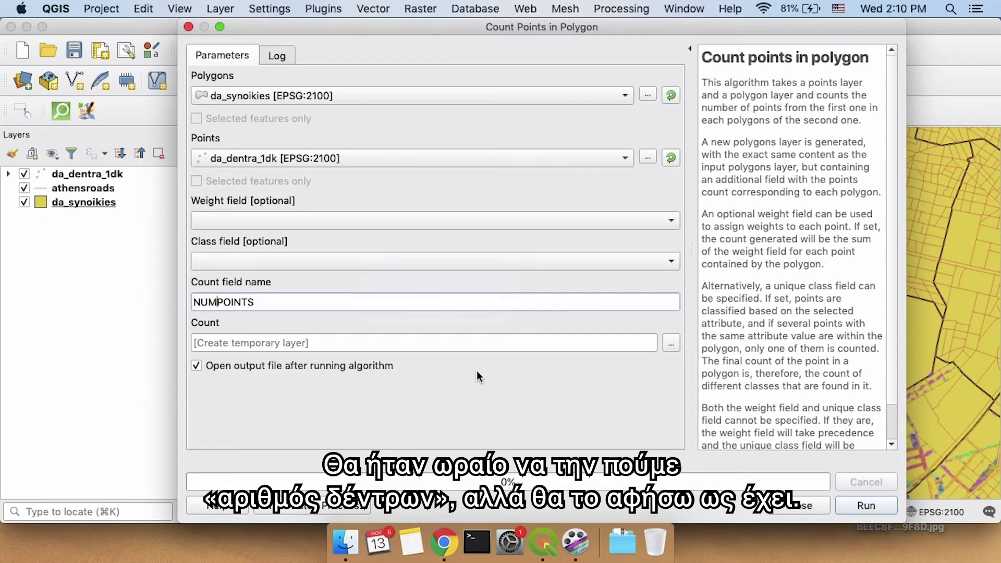
click(874, 502)
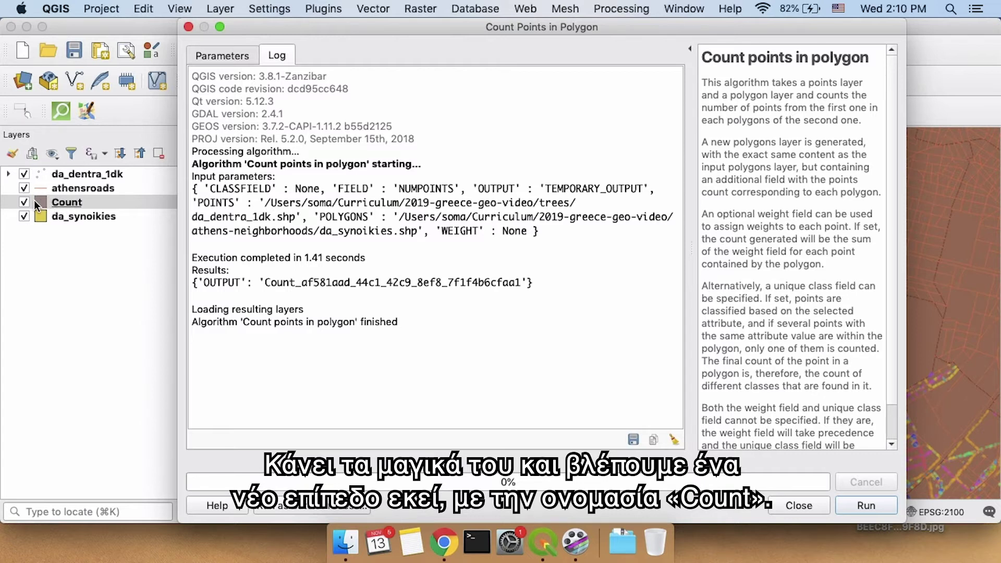
click(800, 505)
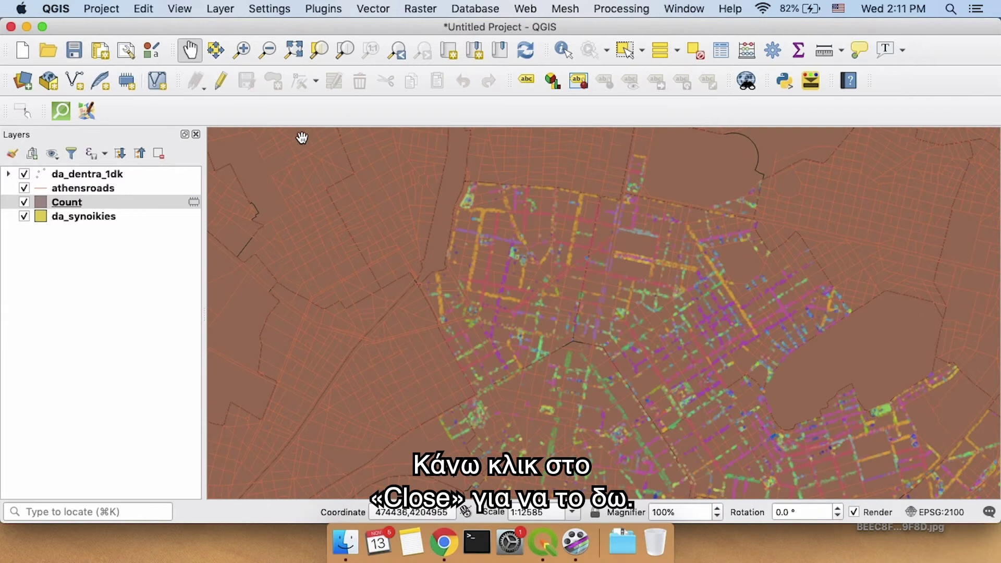
- Compare the new Count layer with the original da_synoikies neighbourhoods by hiding and showing Count, leaving it shown
drag(608, 401, 503, 409)
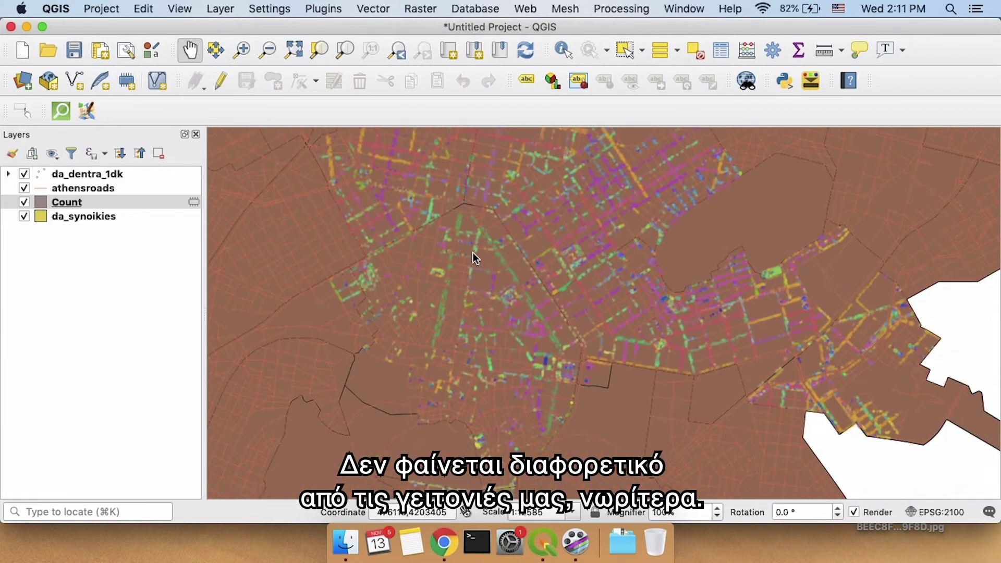
drag(431, 308, 525, 307)
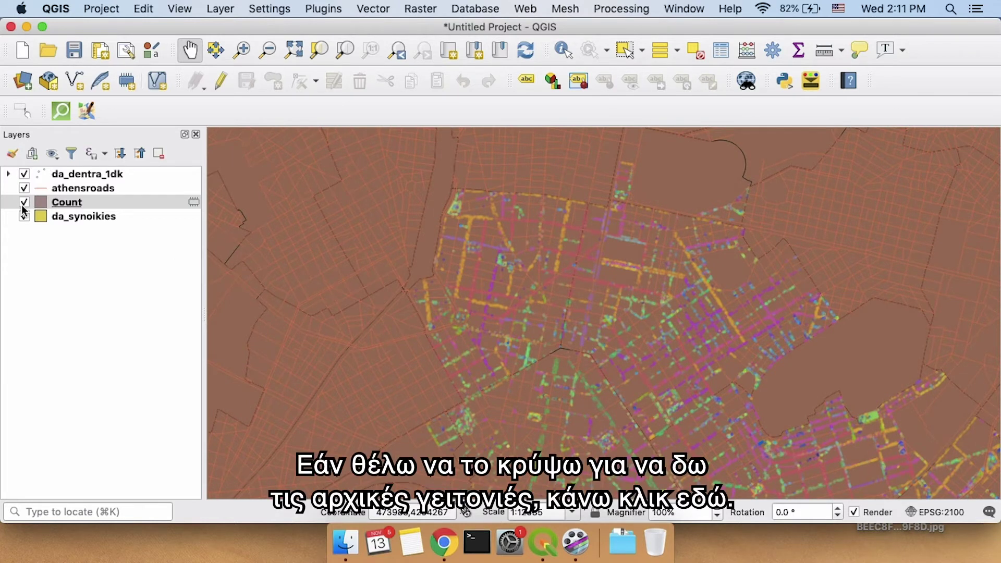
click(83, 218)
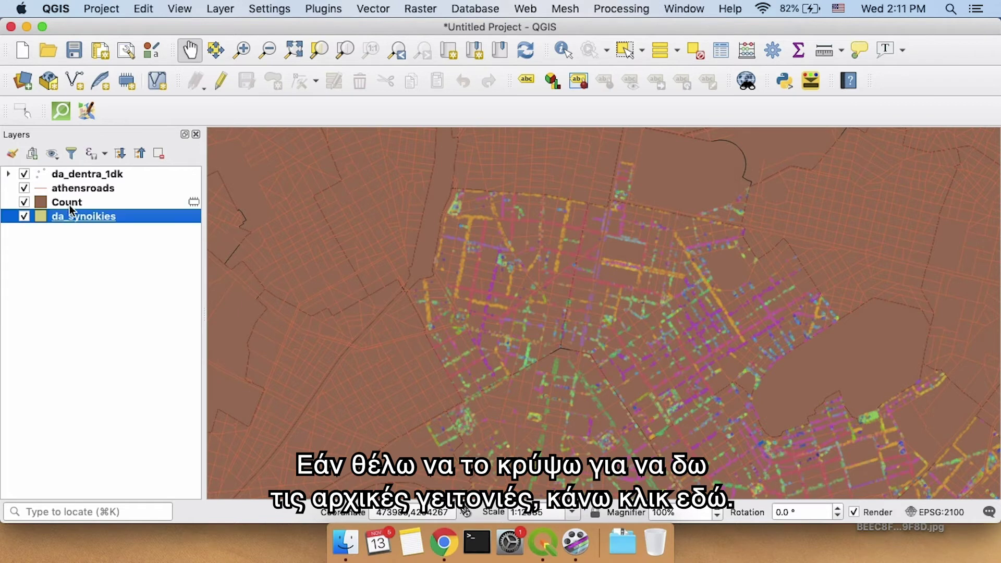
click(24, 203)
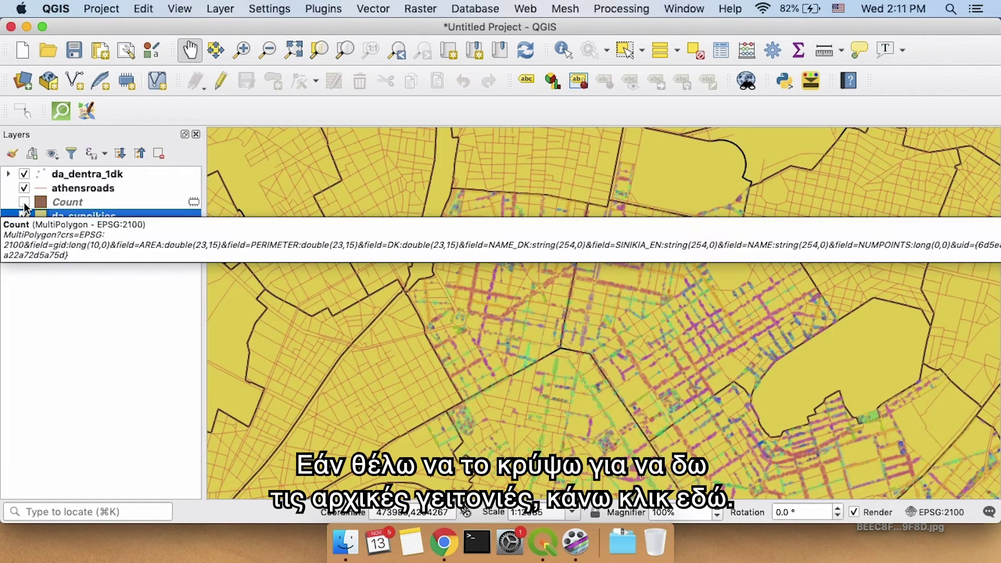
click(24, 203)
click(25, 203)
click(25, 204)
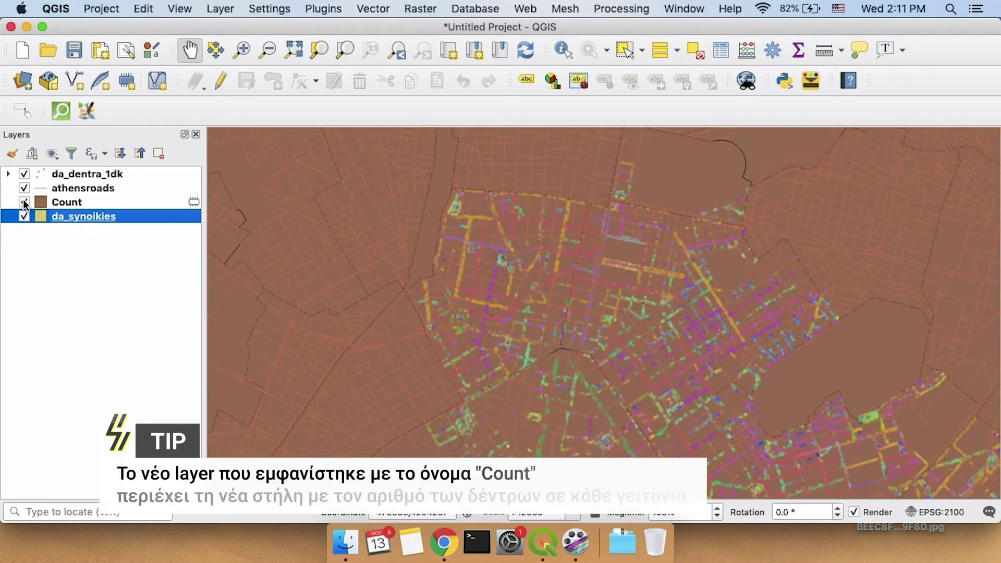
- Examine the NUMPOINTS values per neighbourhood in the Count layer's attribute table, close it and deselect the layer
click(62, 202)
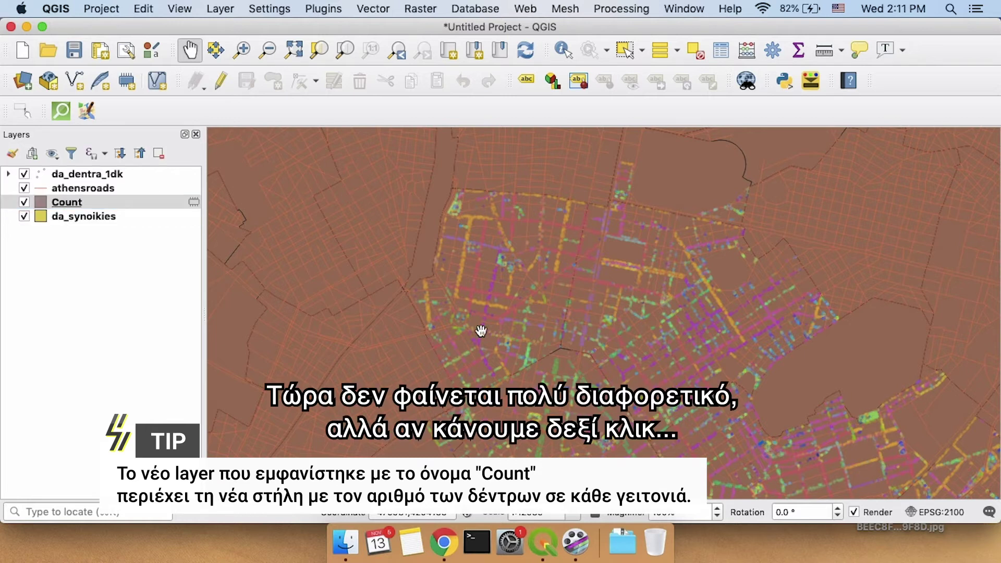
right_click(66, 202)
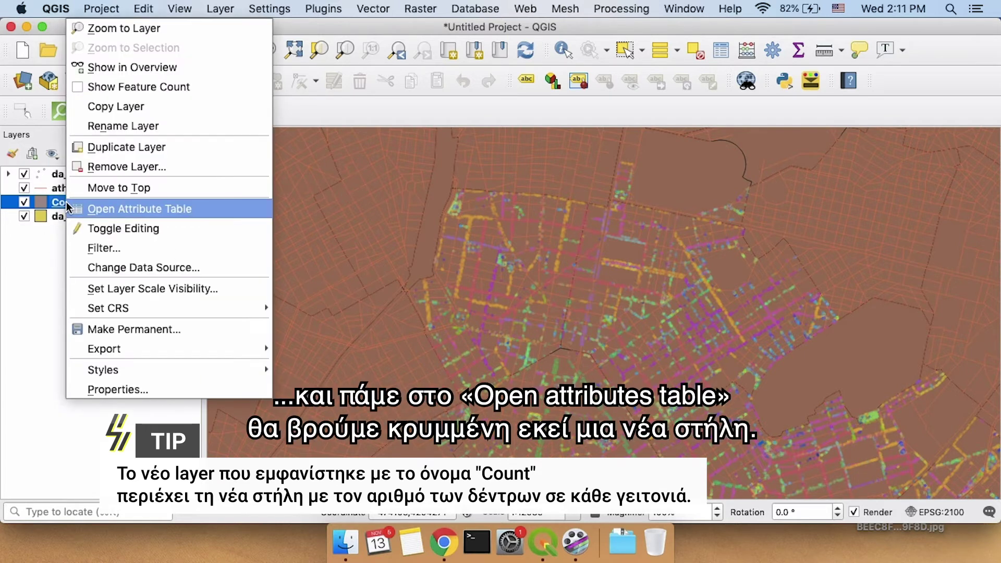
click(148, 209)
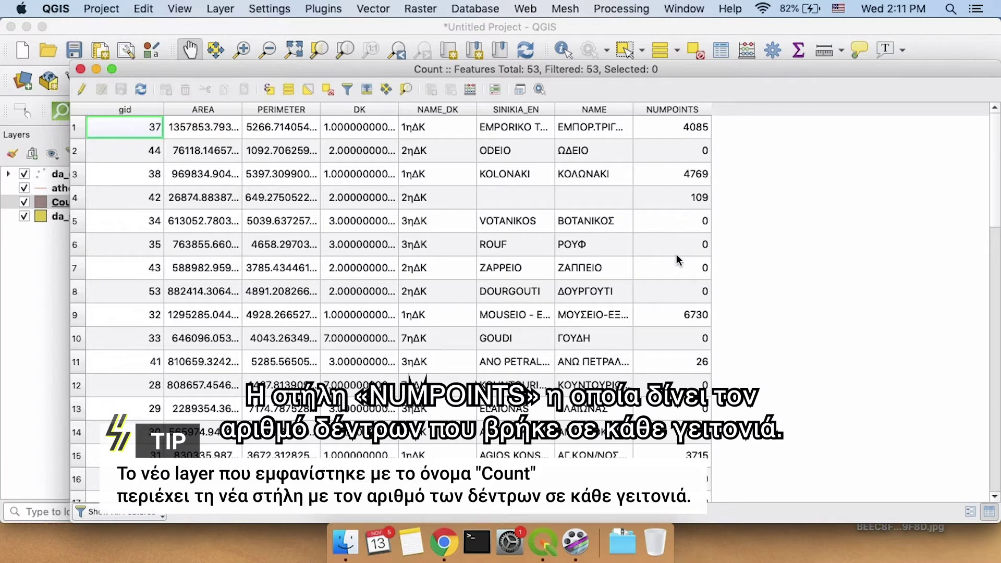
click(988, 316)
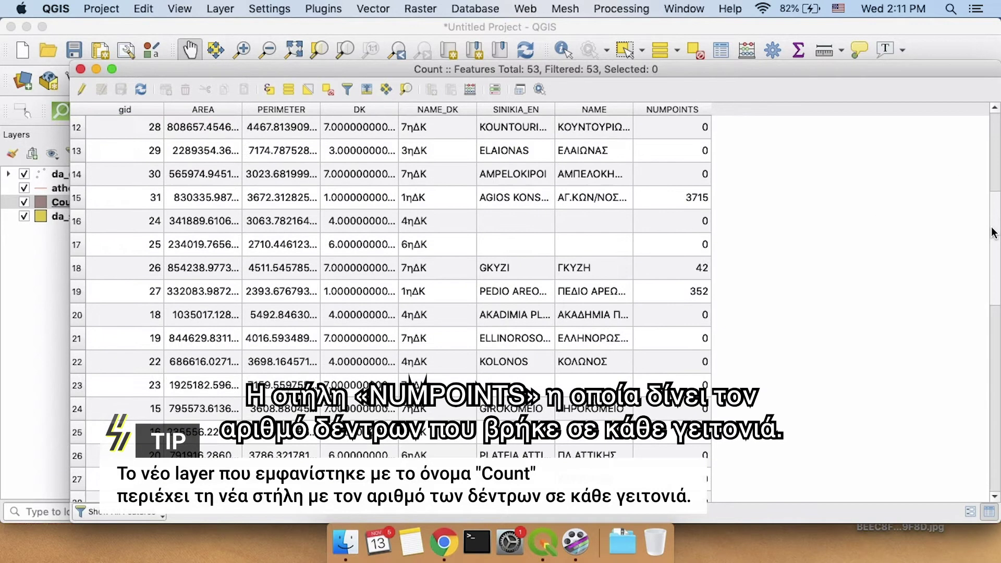
drag(989, 317, 972, 149)
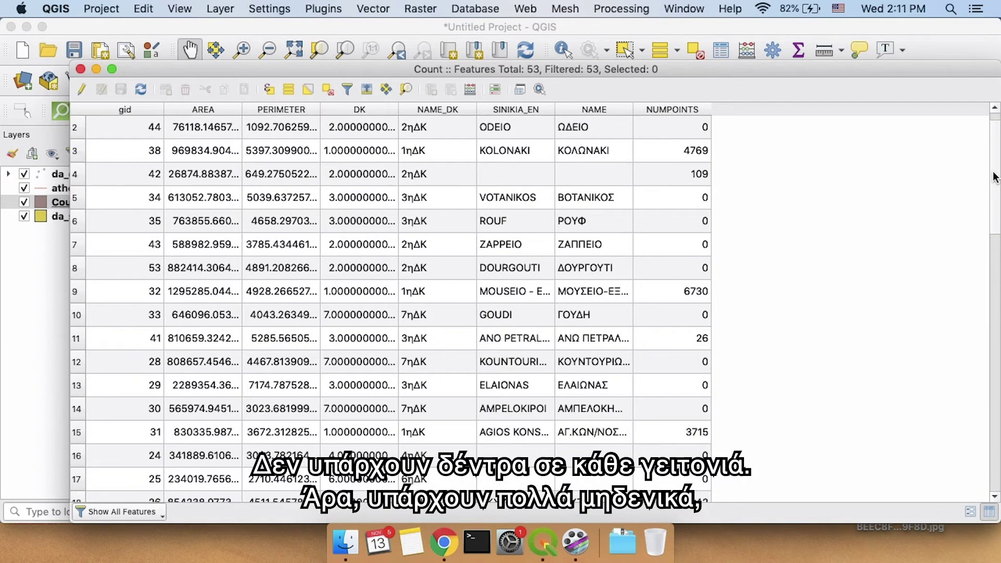
scroll(994, 147, up, 1)
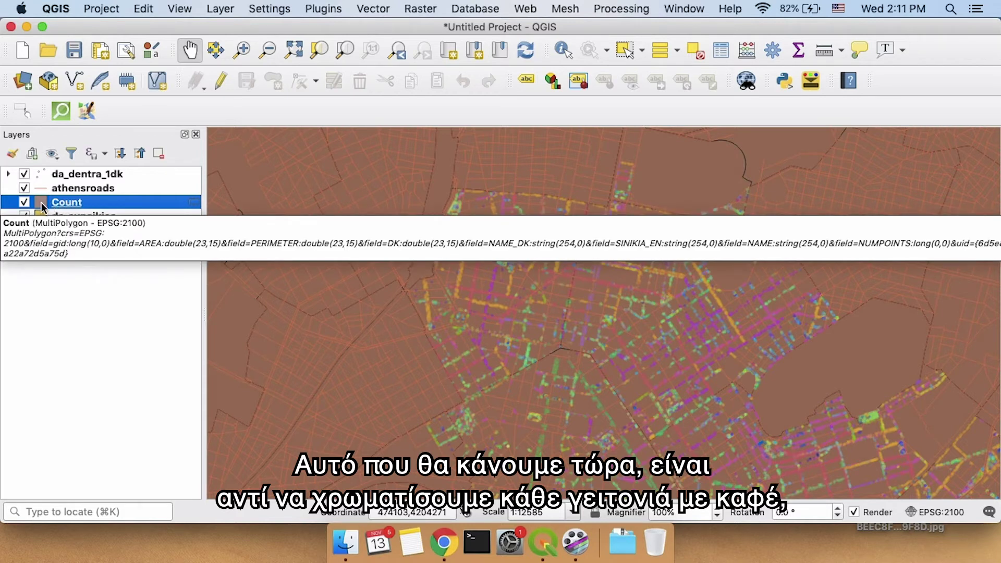
click(78, 375)
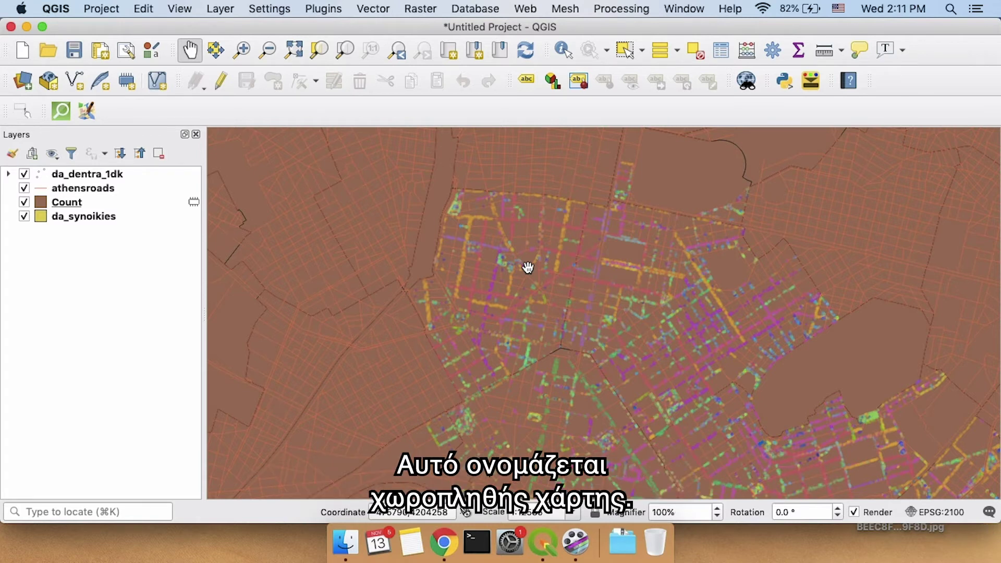
- Open the Count layer's symbology and switch it to Graduated based on the NUMPOINTS column
right_click(67, 202)
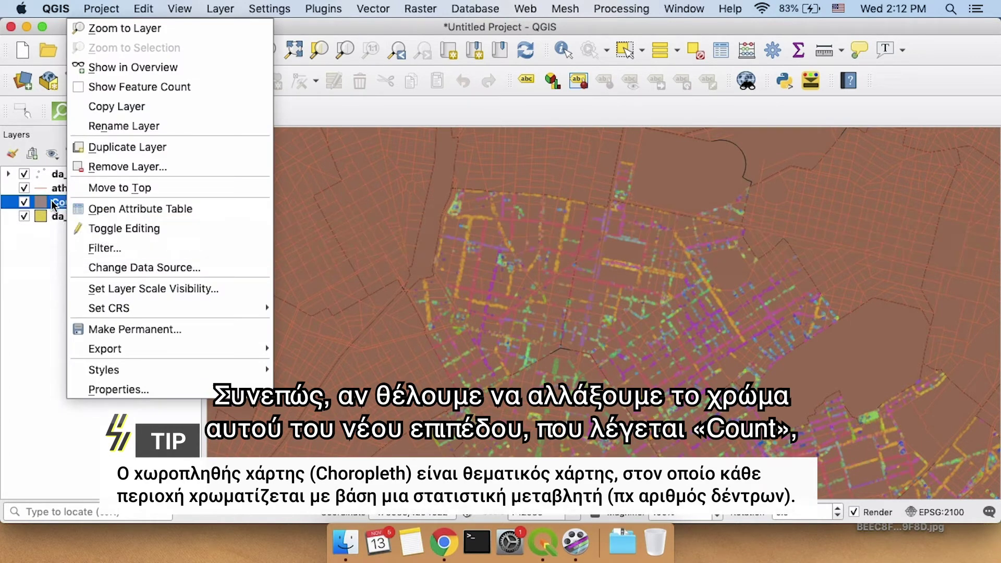
click(149, 389)
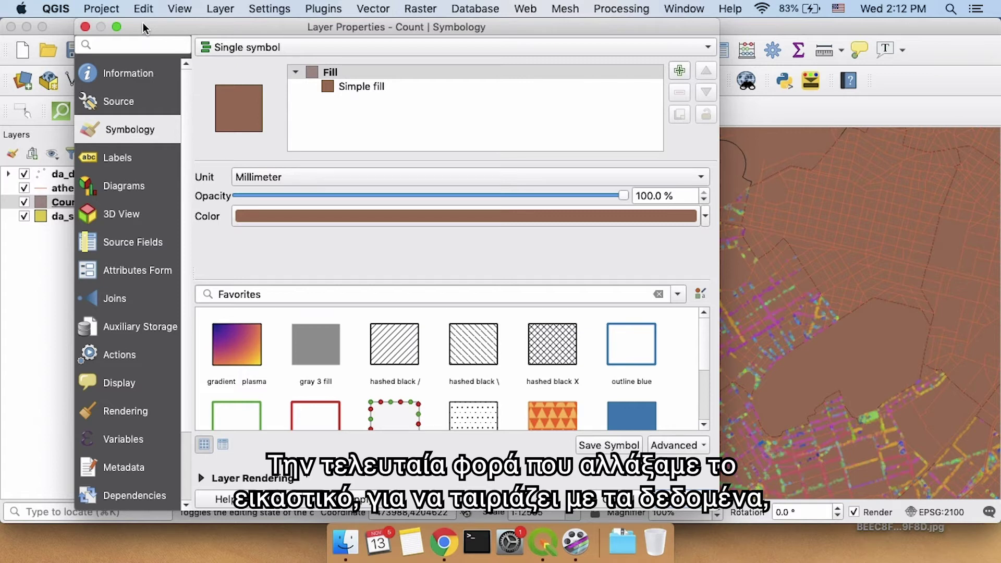
drag(144, 28, 240, 29)
click(339, 48)
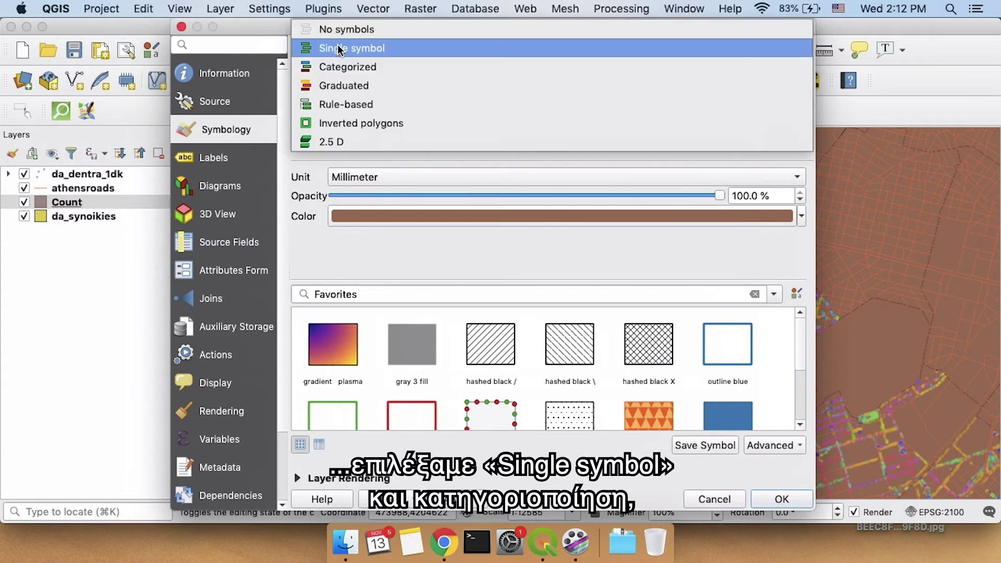
click(379, 86)
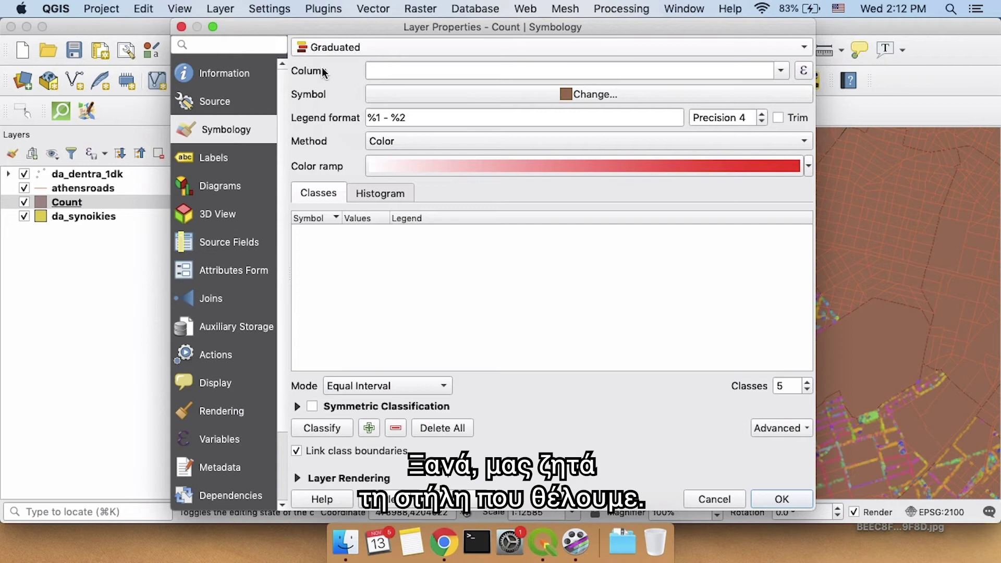
click(781, 72)
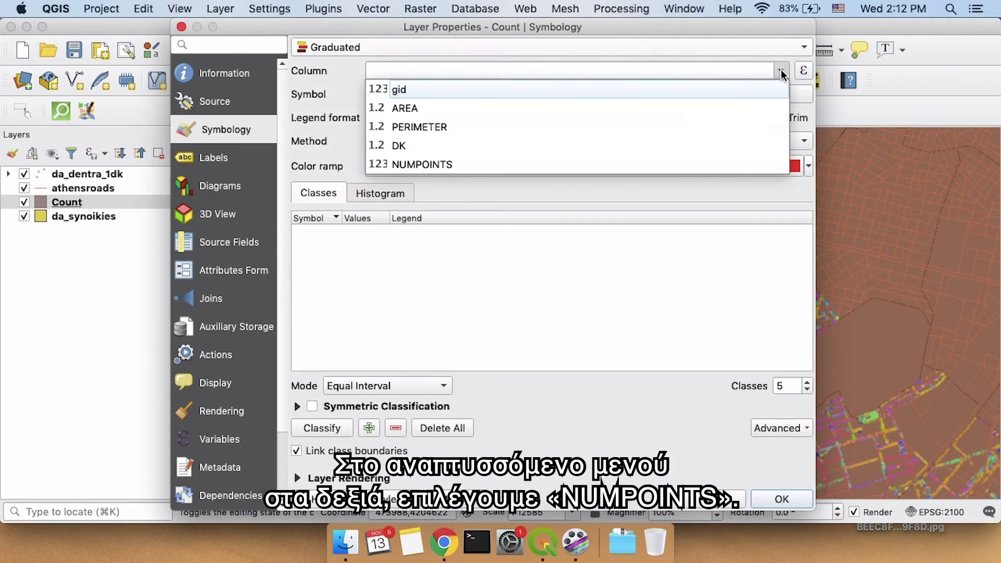
click(444, 165)
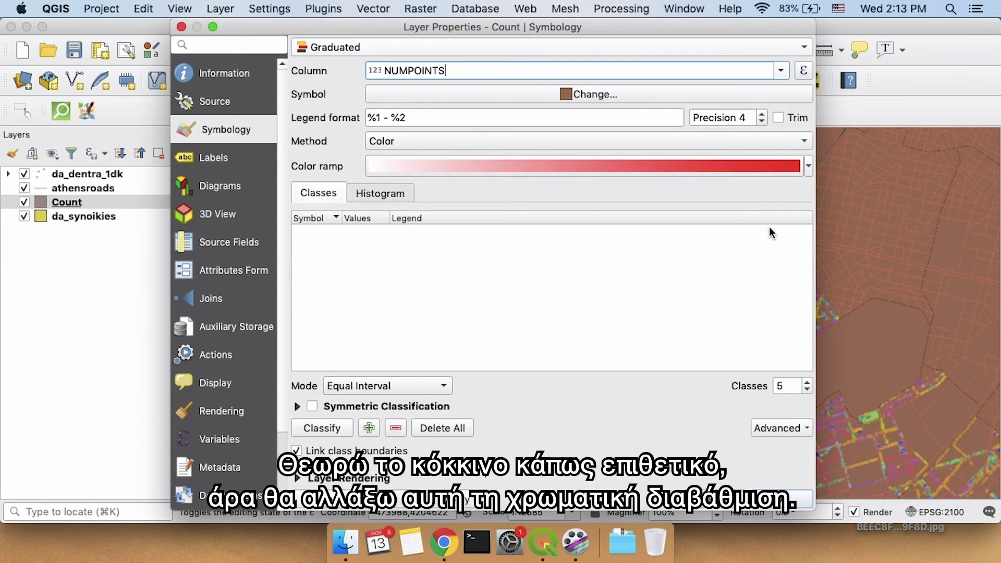
- Change the graduated style's color ramp to YlGnBu
click(807, 167)
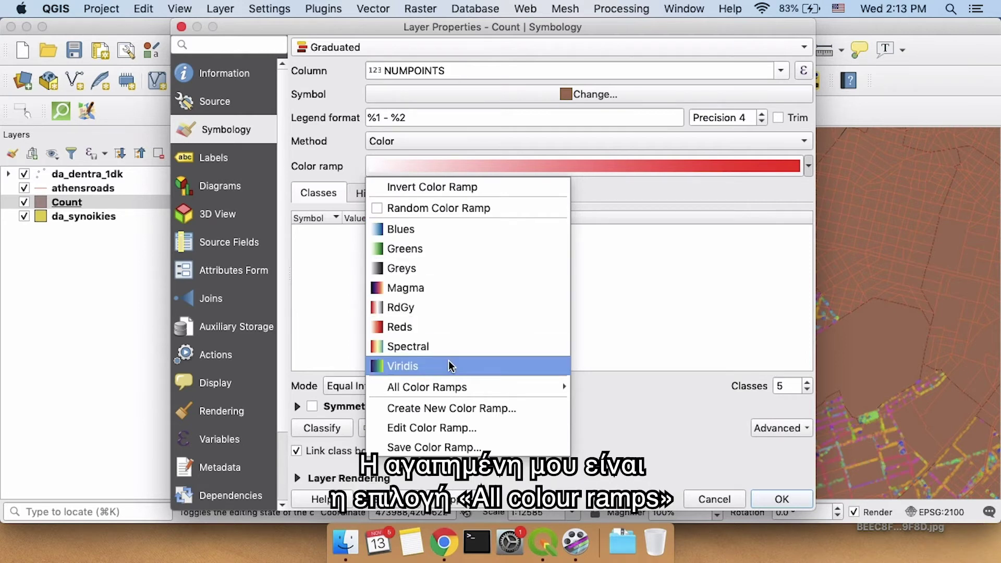
mouse_move(518, 385)
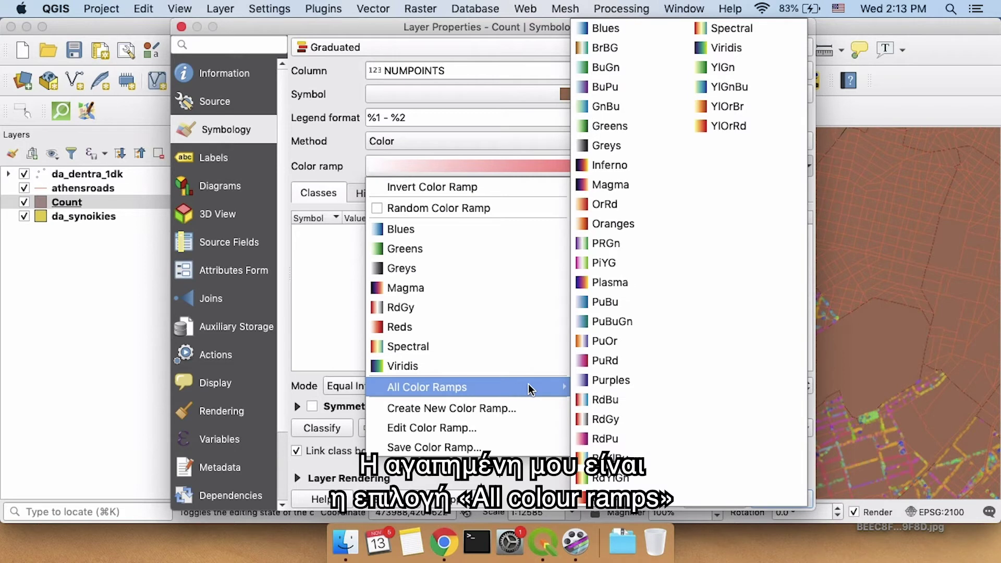
click(767, 89)
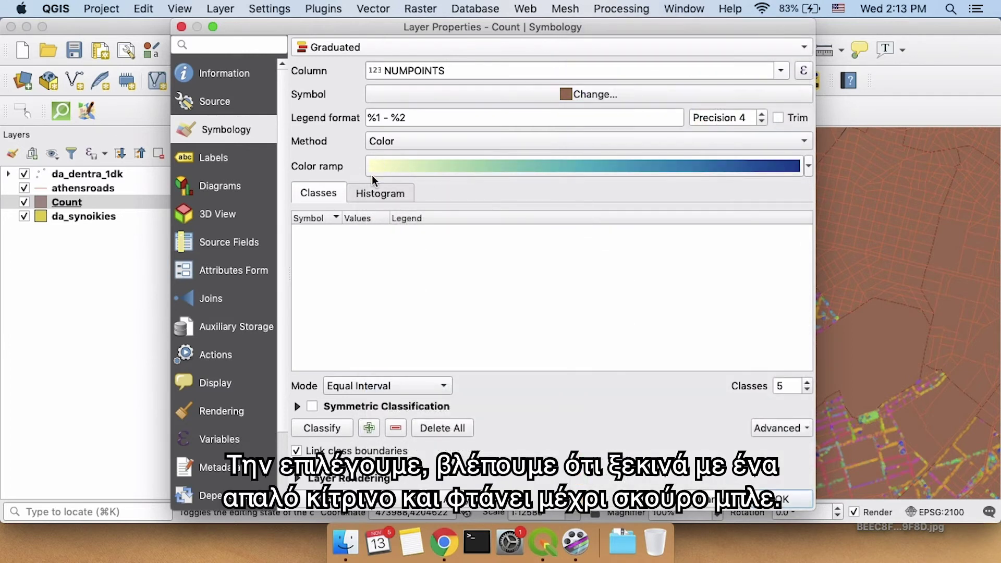
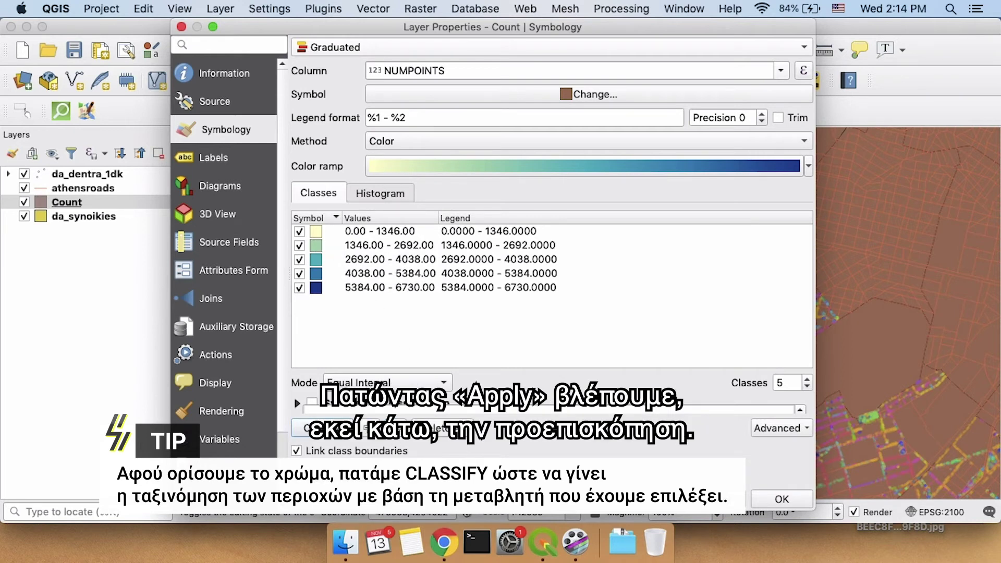
- Increase the number of classes in the Count layer's graduated style to 8
drag(650, 25, 620, 24)
click(776, 379)
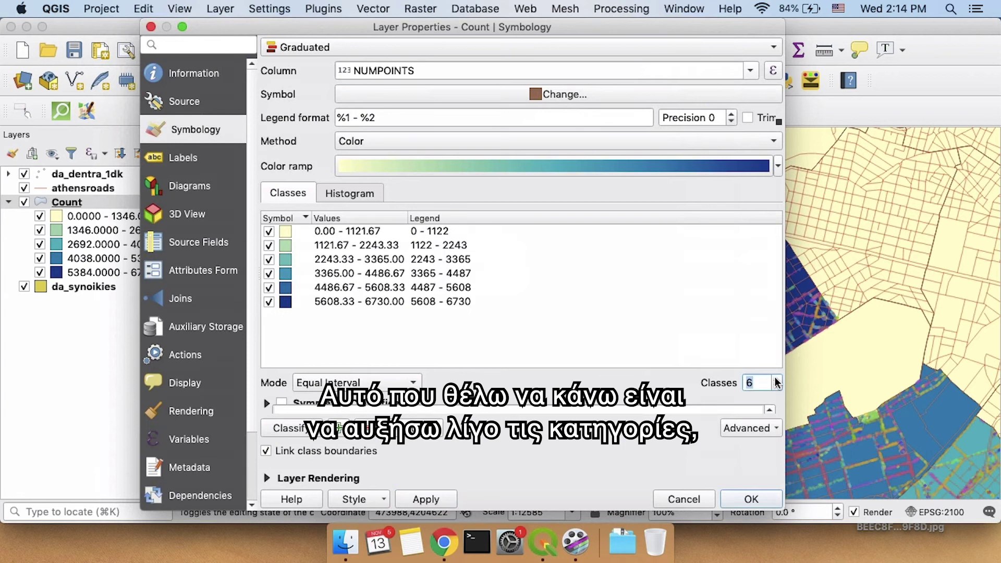
click(777, 380)
click(777, 380)
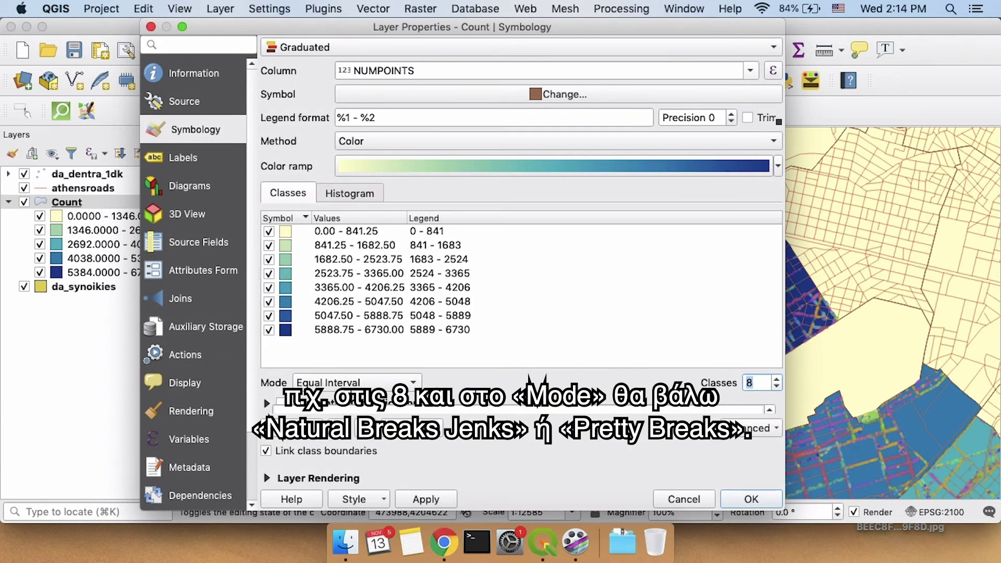
- Classify the neighbourhoods with the Natural Breaks (Jenks) mode and apply the style to the map
click(354, 383)
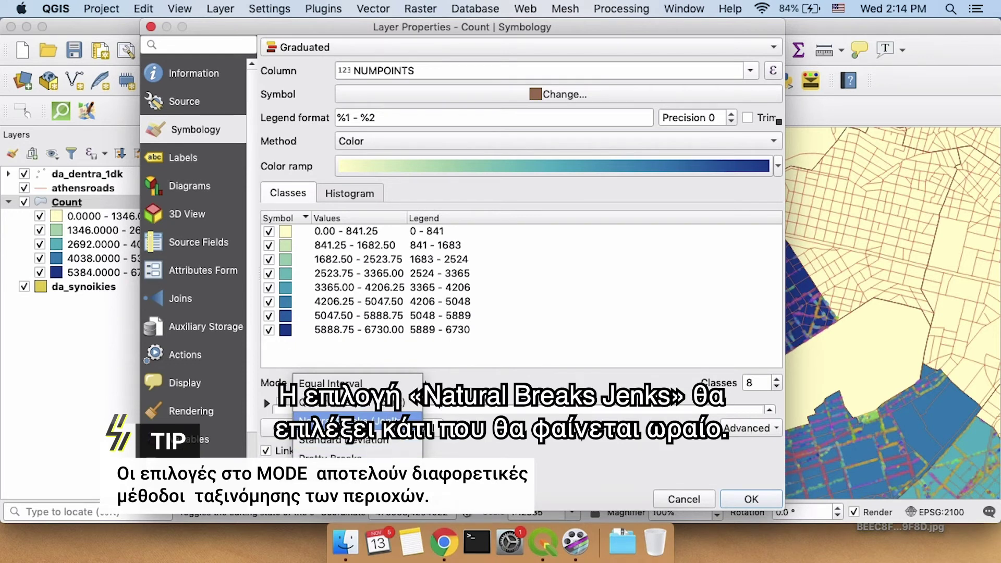
click(359, 420)
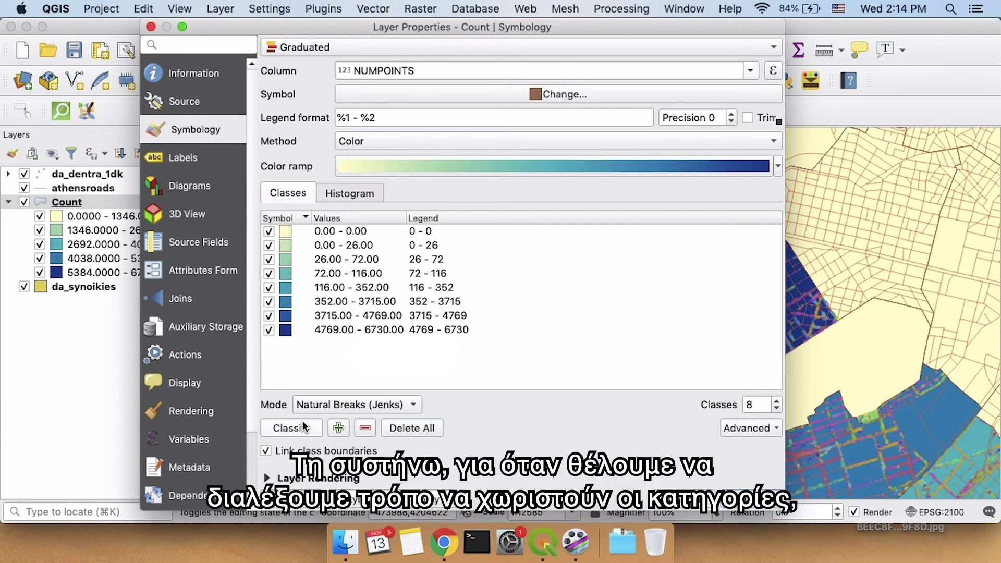
click(359, 403)
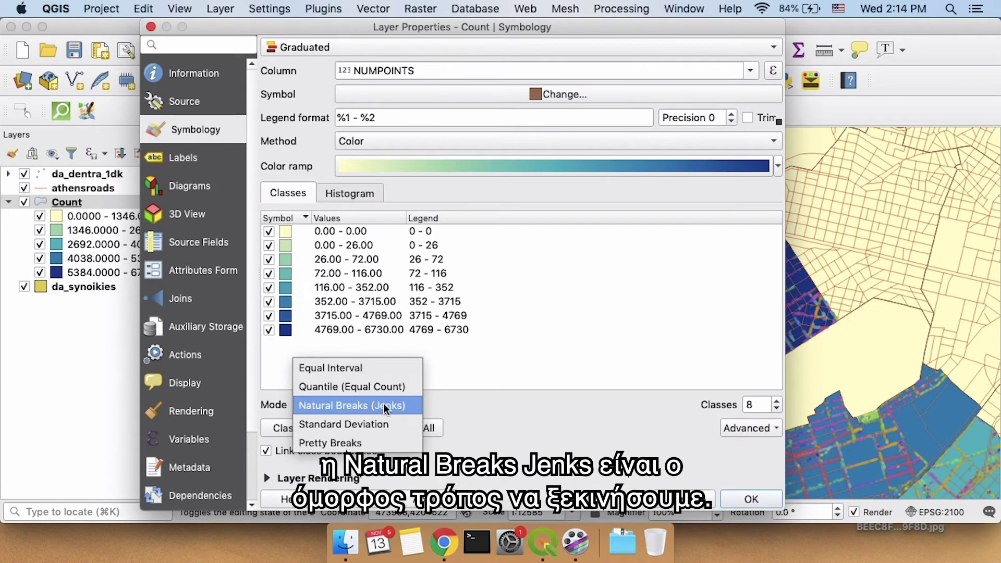
click(351, 405)
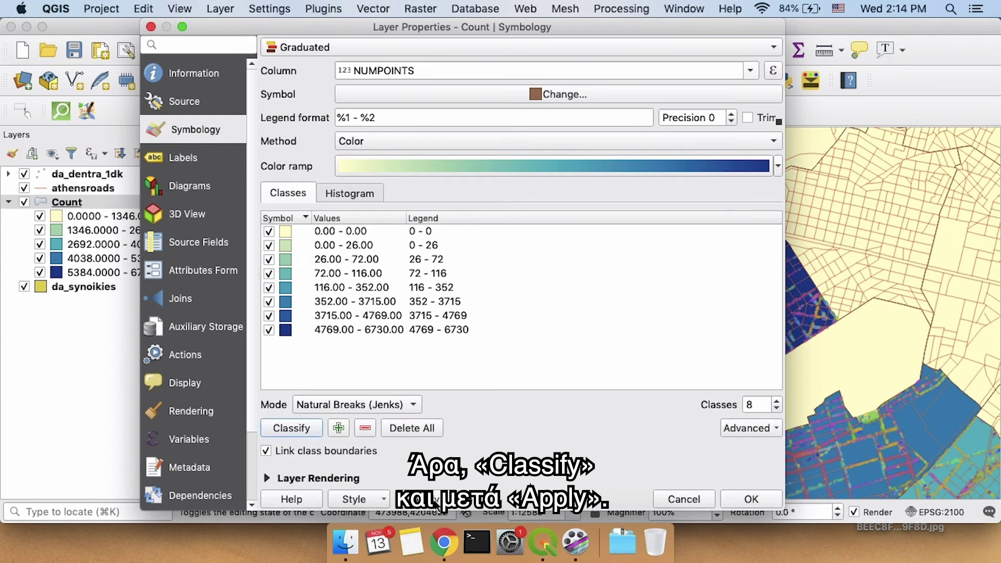
click(435, 501)
- Try the Equal Interval and Quantile (Equal Count) classification modes, applying each one to compare the map's colours
drag(585, 27, 410, 26)
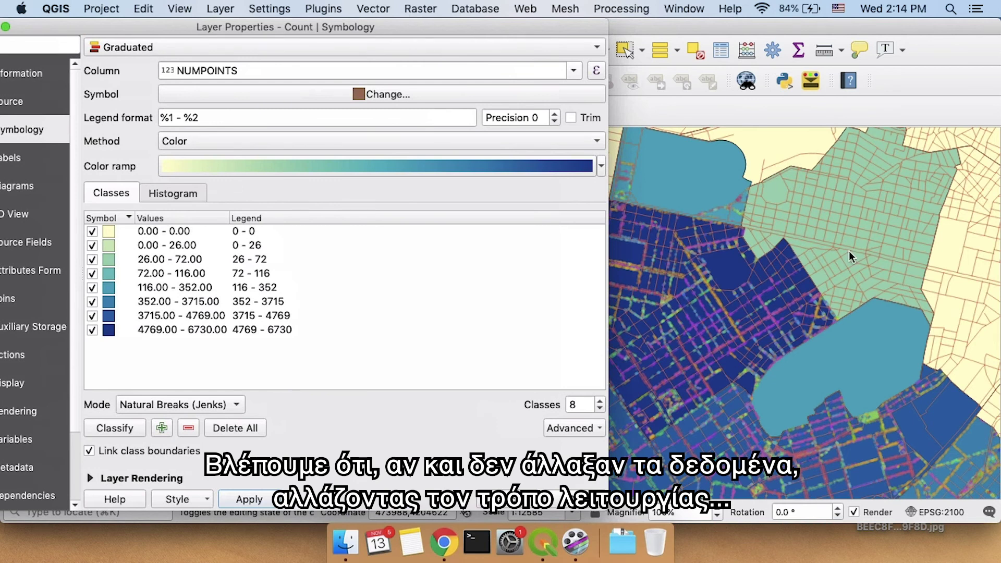
click(155, 403)
click(186, 367)
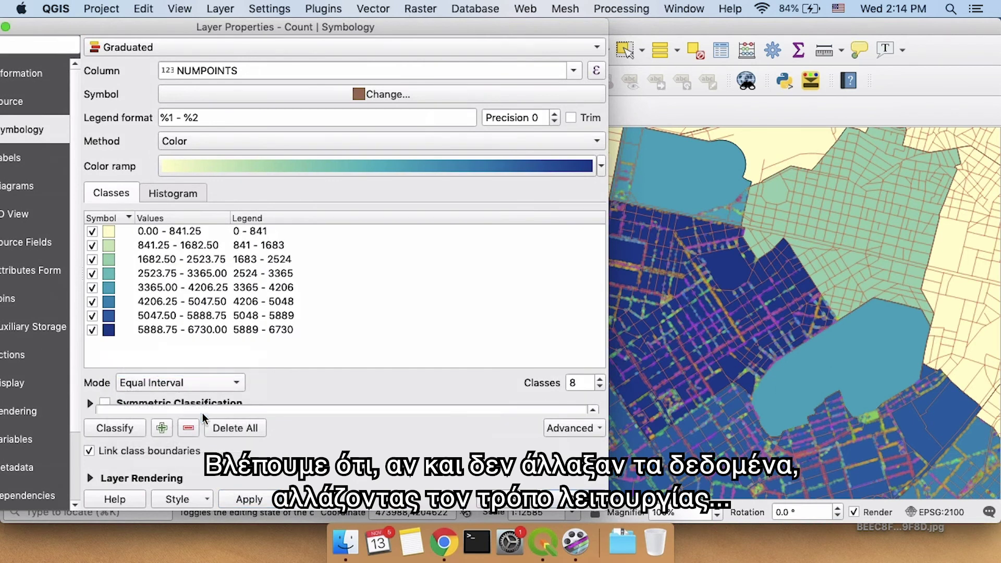
click(246, 501)
click(174, 383)
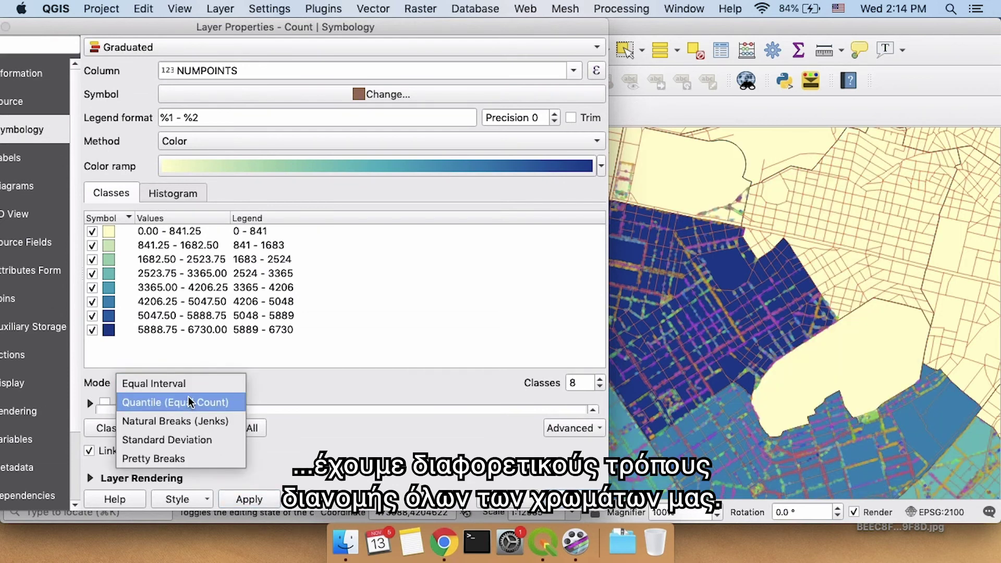
click(209, 404)
click(248, 499)
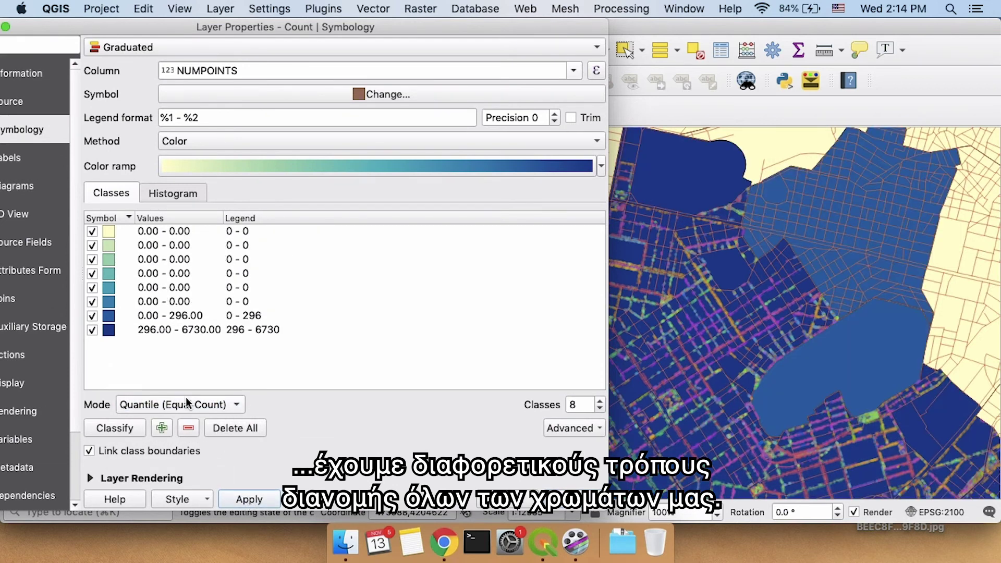
- Set the classification mode back to Natural Breaks (Jenks), apply it and close the layer properties
click(208, 405)
click(208, 425)
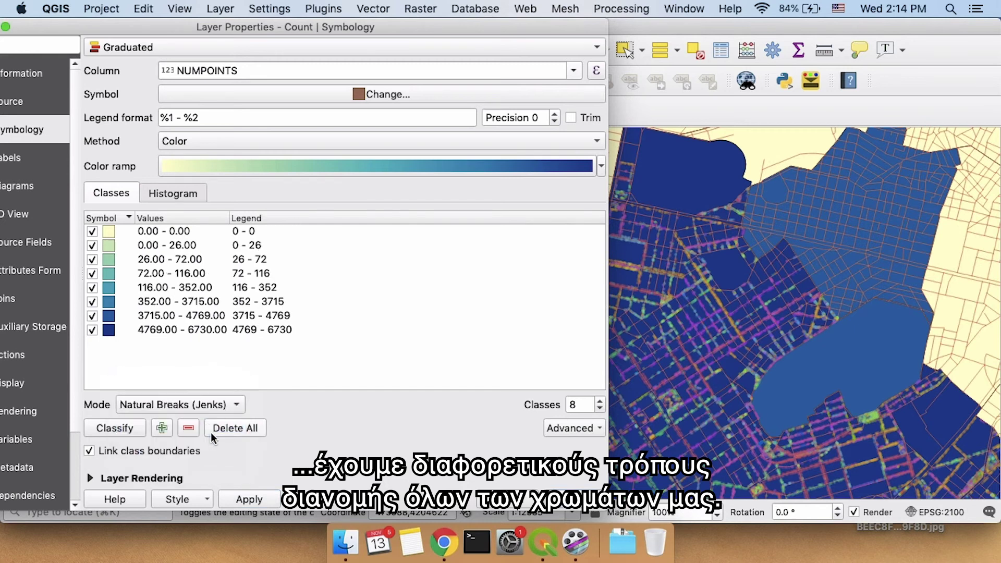
click(248, 499)
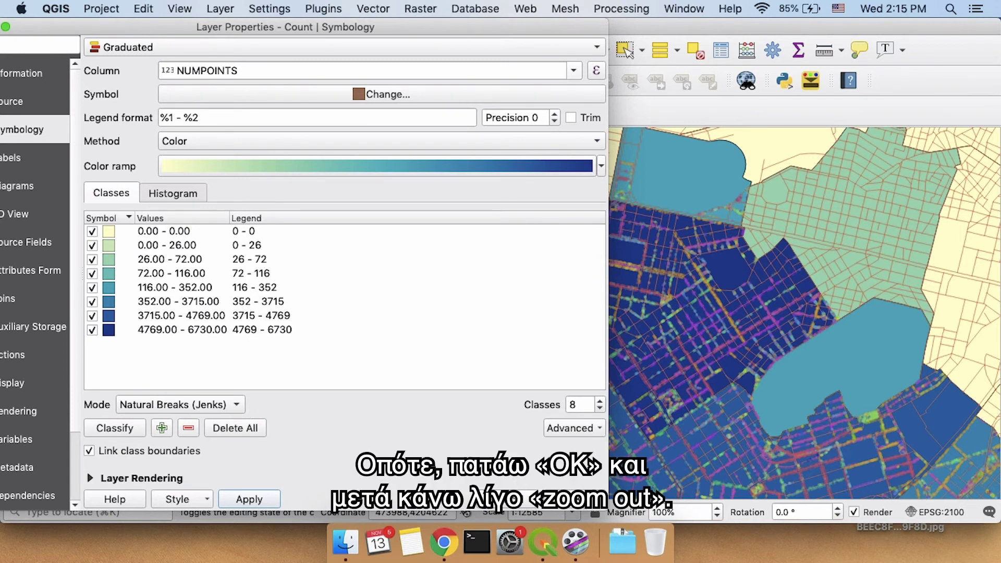
key(Return)
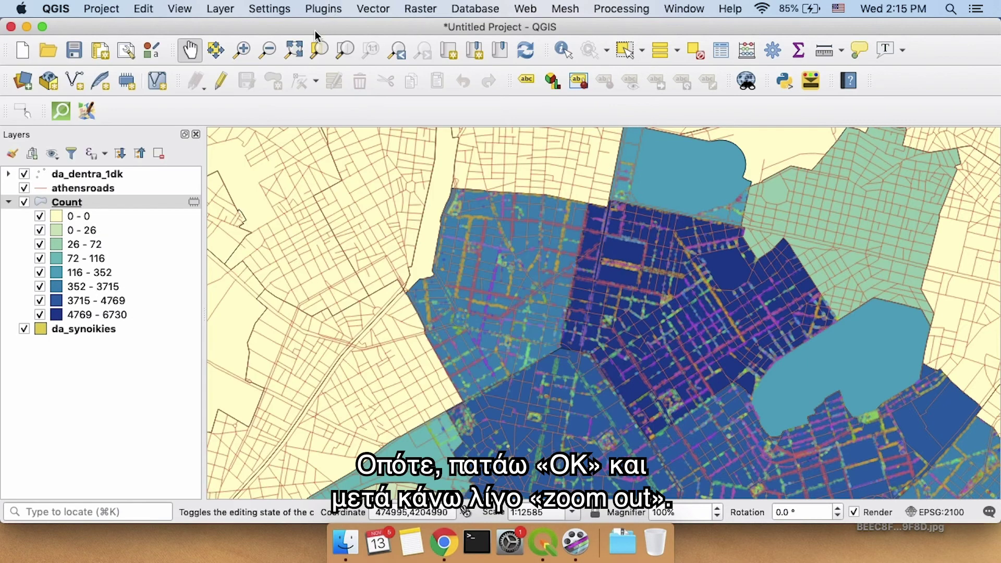
- View the whole choropleth map with the da_dentra_1dk trees hidden, and show the trees again
click(267, 49)
click(542, 252)
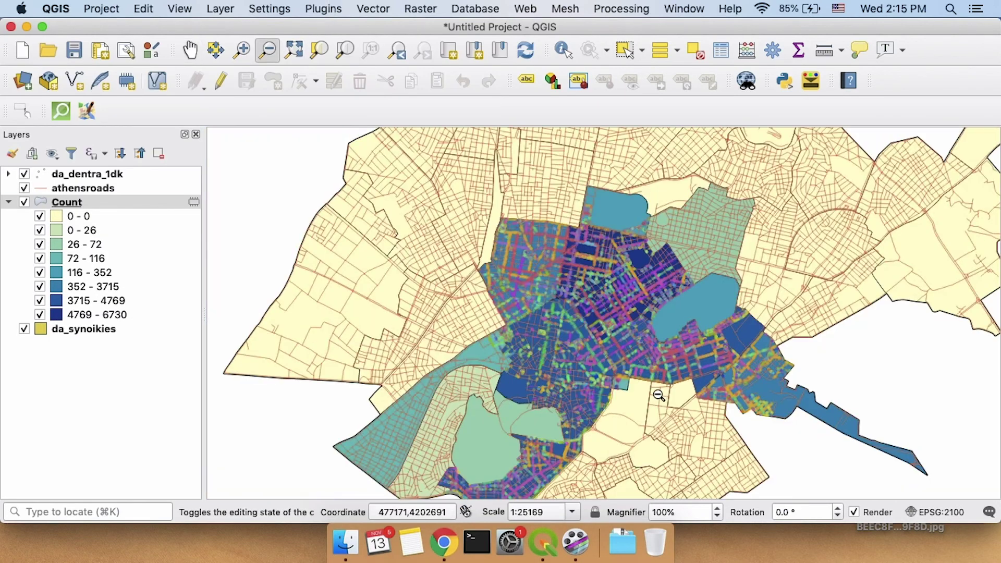
click(191, 51)
drag(629, 292, 541, 260)
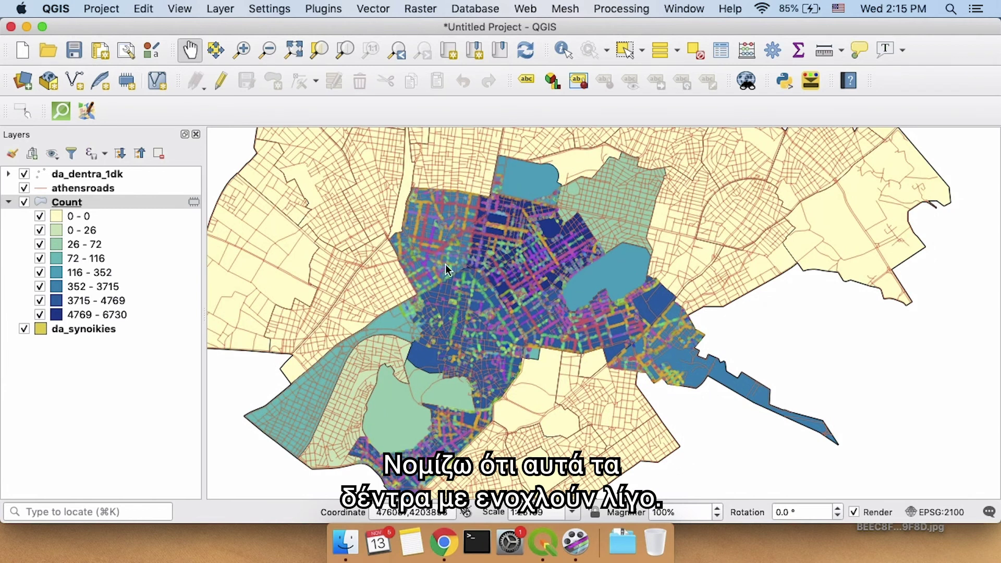
click(24, 175)
click(511, 320)
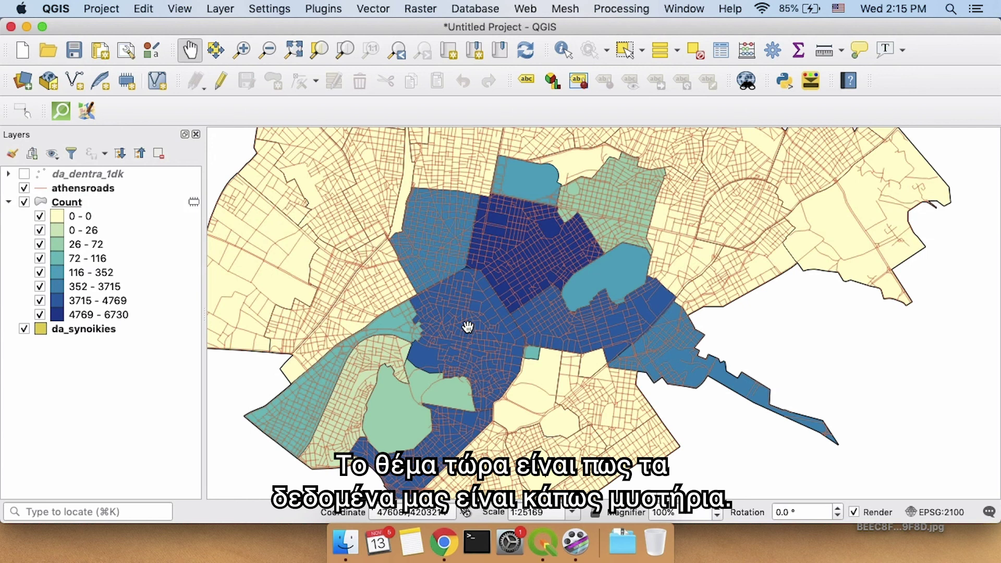
click(24, 174)
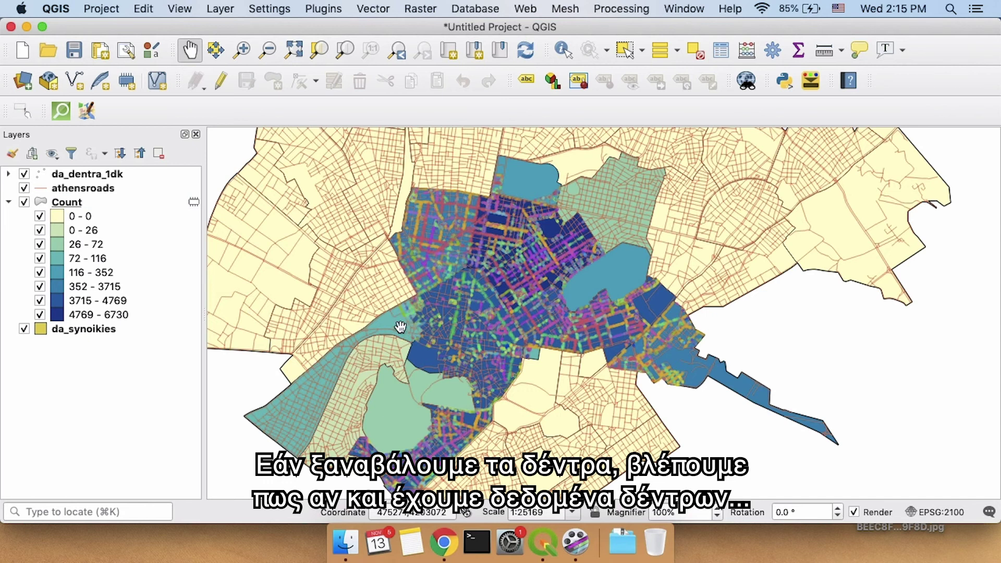
- Examine how completely the tree points cover the southwestern and central neighbourhoods, and return to the overall map
click(241, 50)
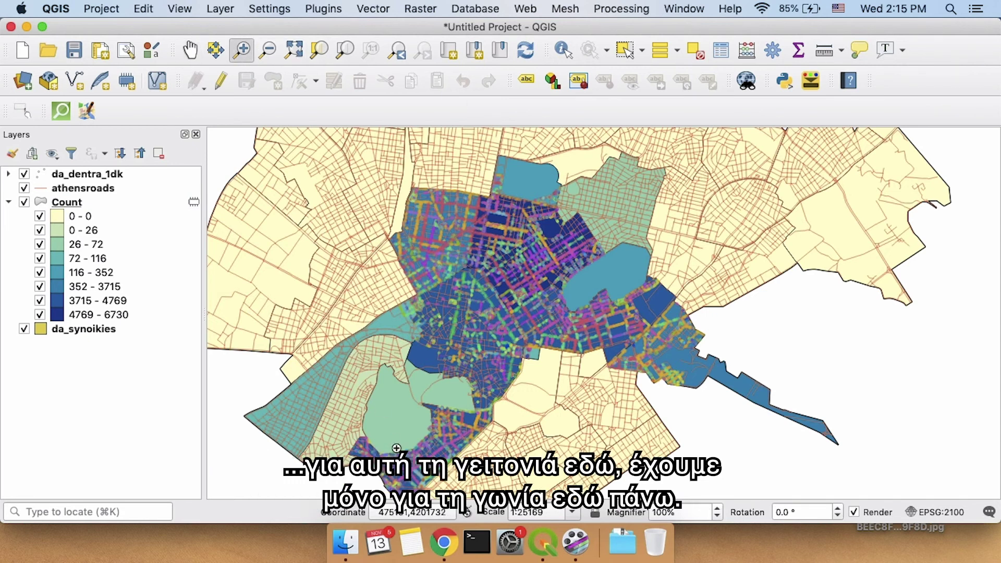
click(325, 340)
click(183, 52)
drag(810, 336, 565, 321)
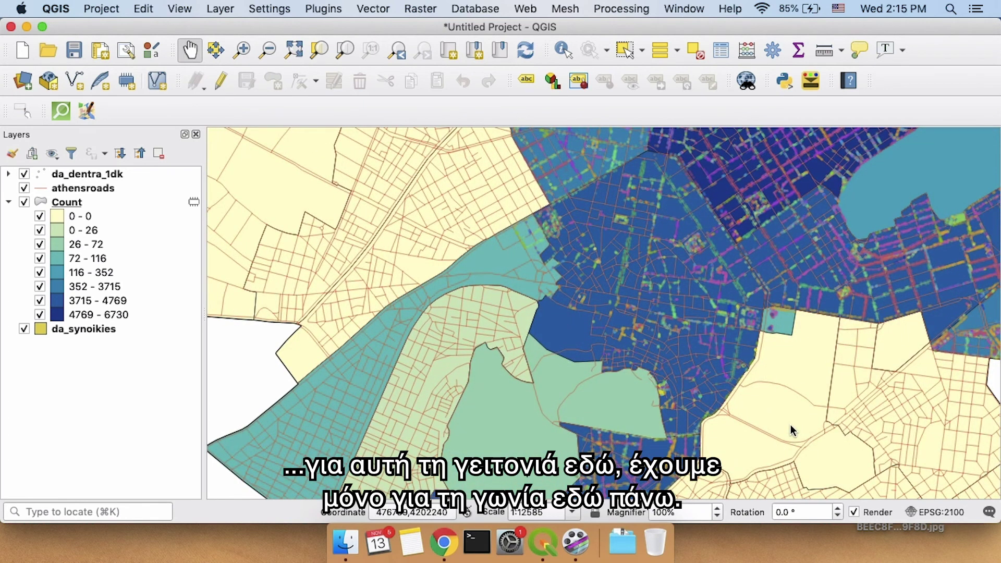
drag(791, 430, 759, 318)
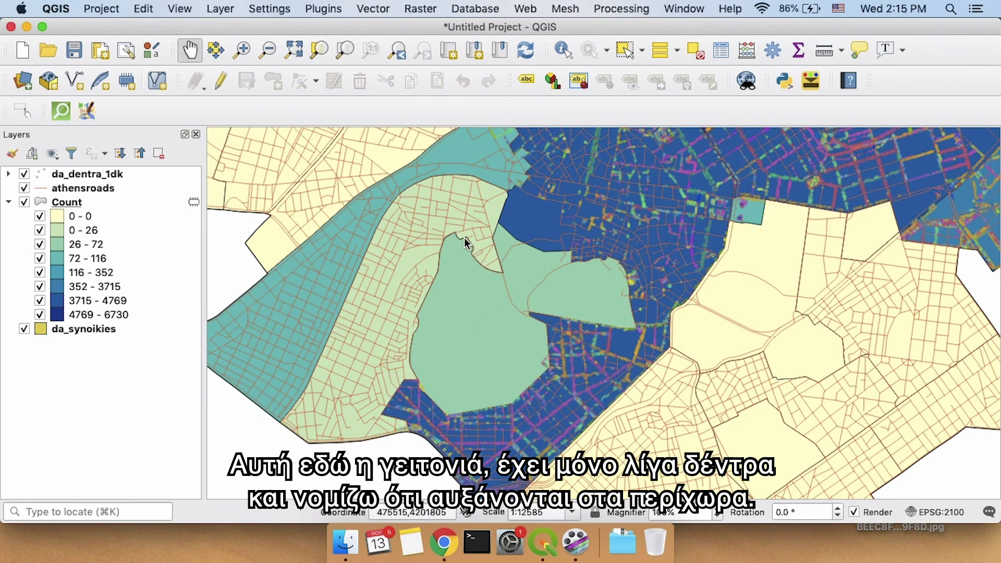
key(Up)
key(Right)
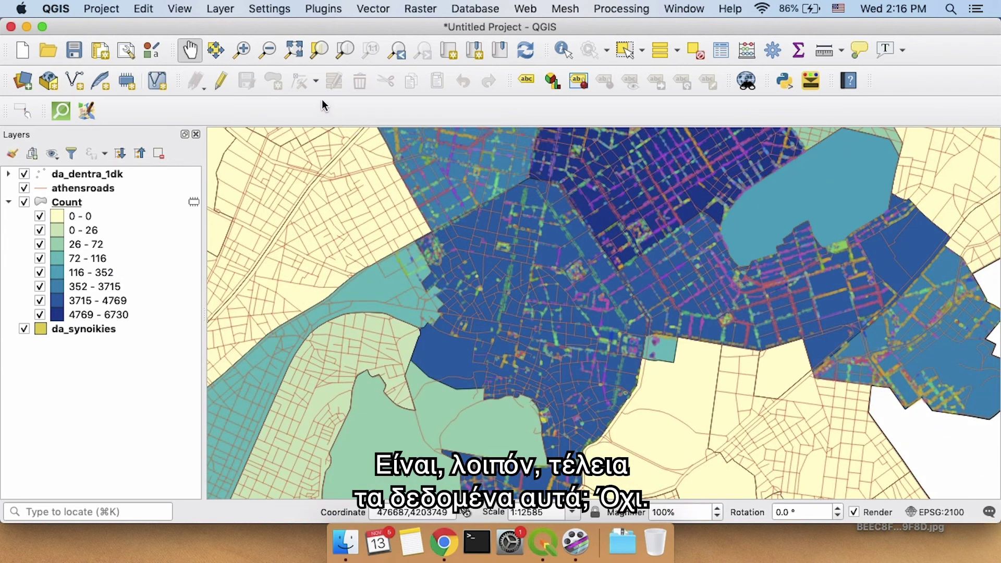
scroll(616, 319, down, 1)
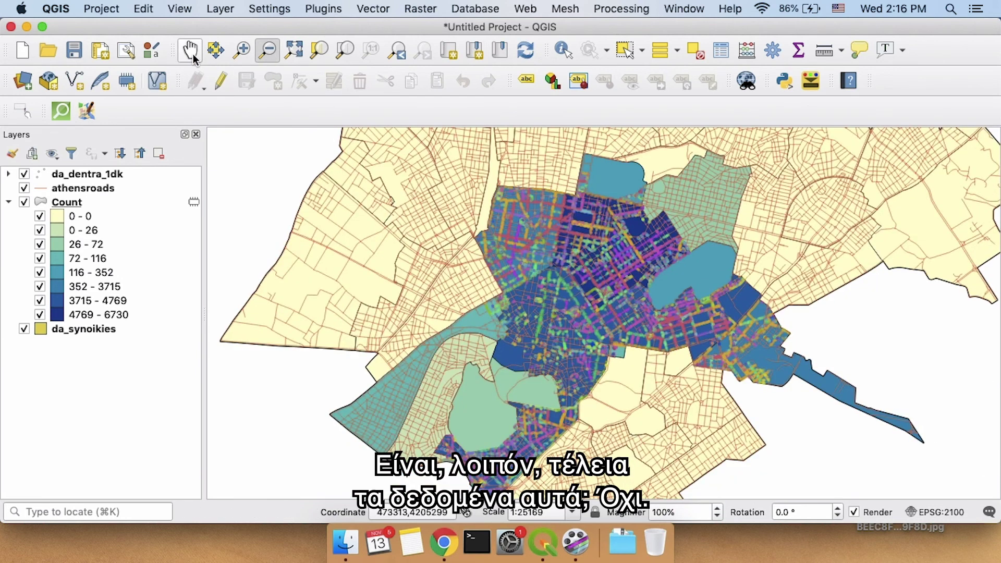
drag(617, 320, 549, 328)
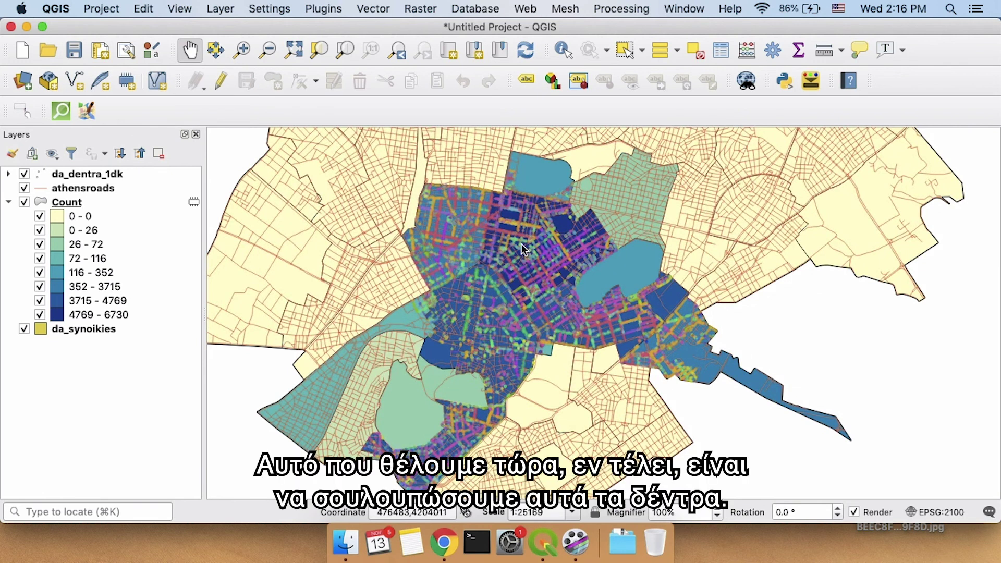
- Collapse the Count layer's legend and open the symbology properties of the da_dentra_1dk tree layer
click(9, 201)
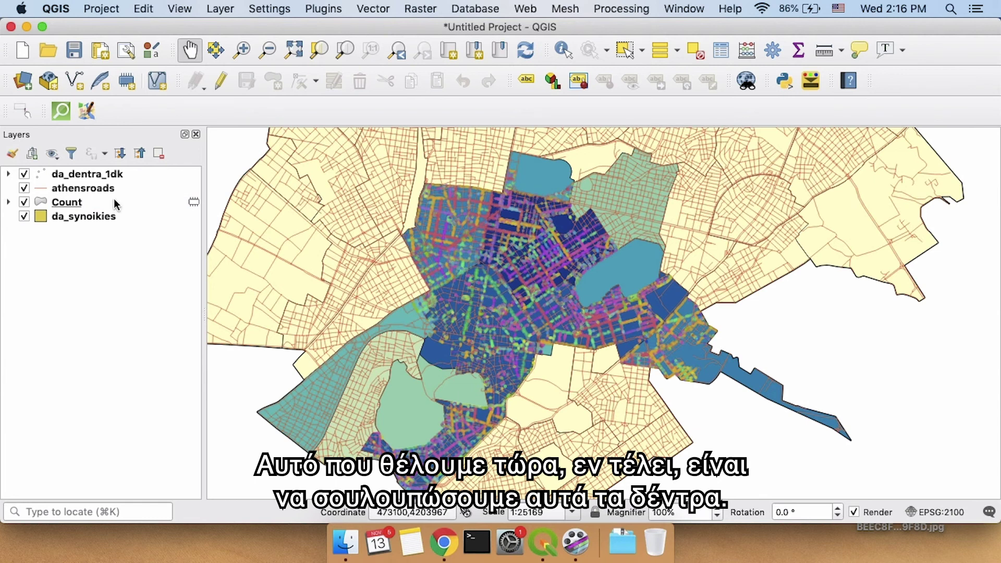
click(82, 175)
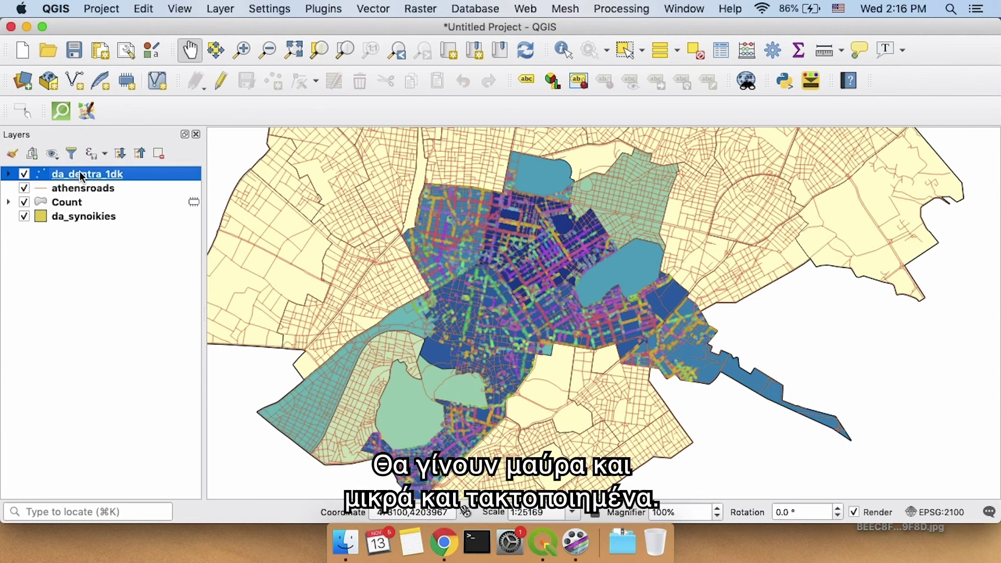
right_click(81, 175)
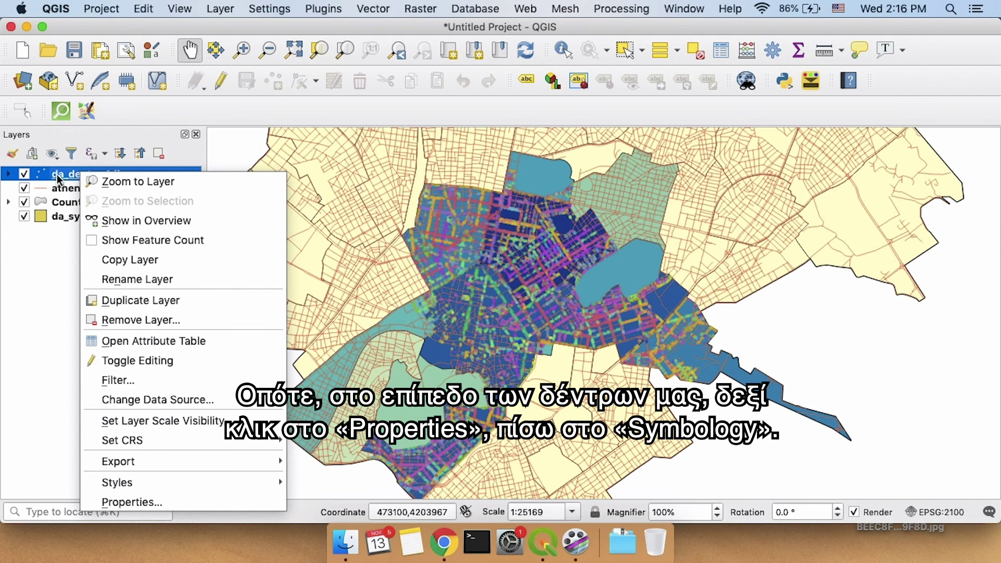
click(65, 178)
right_click(84, 172)
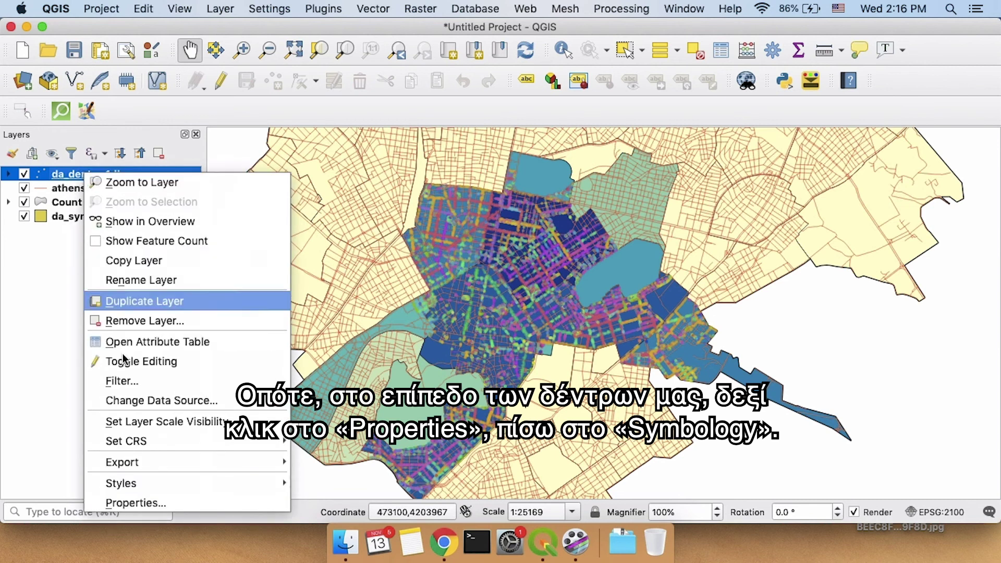
click(146, 505)
drag(130, 23, 339, 26)
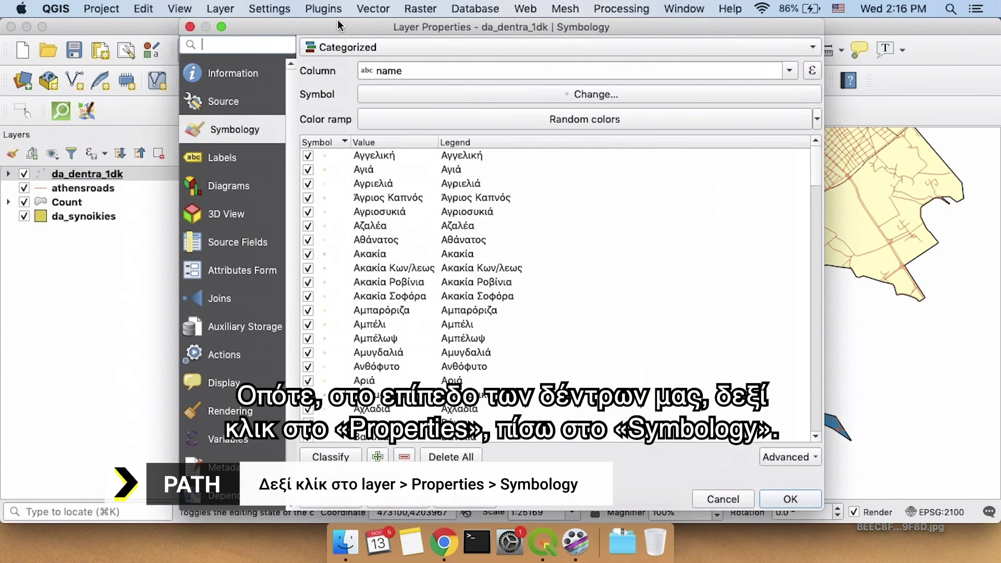
- Switch the tree layer from categorized to single symbol styling, colour the marker black and apply it
click(415, 47)
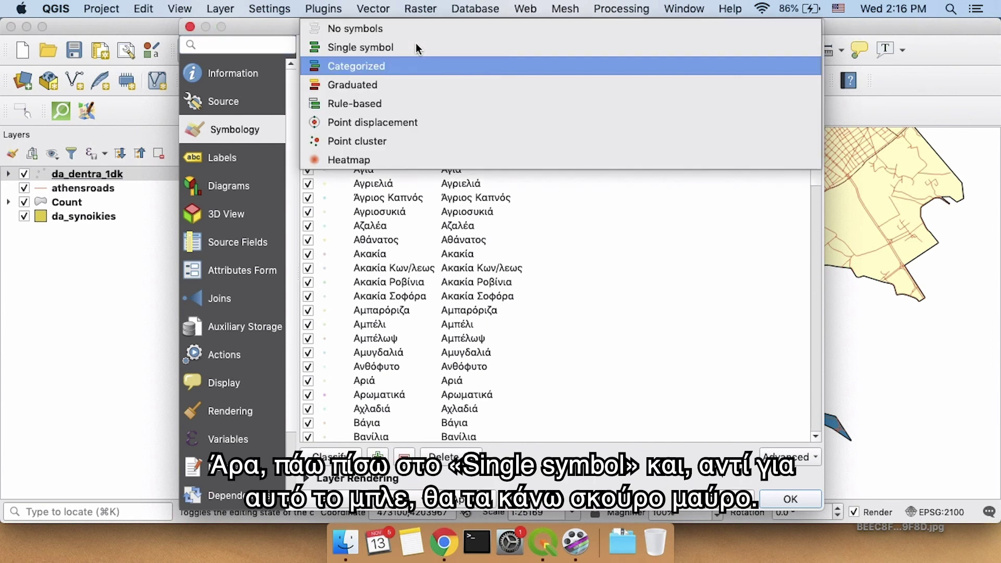
click(369, 49)
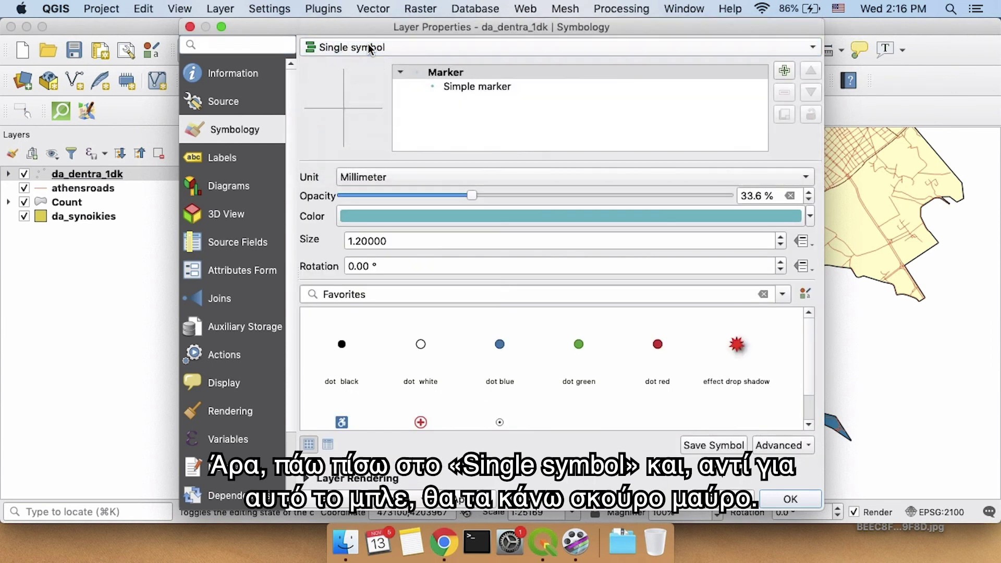
click(810, 219)
drag(432, 293, 451, 328)
click(801, 145)
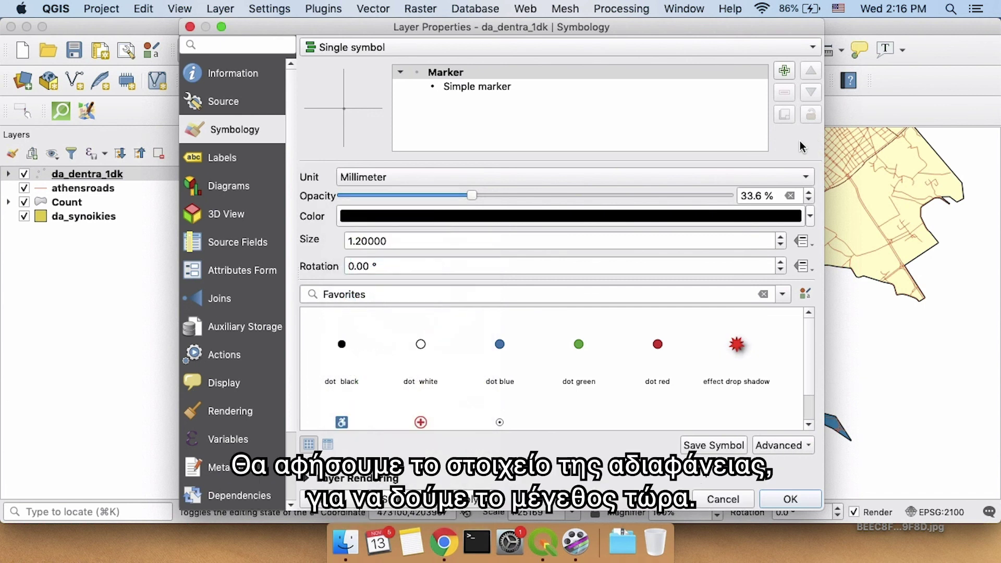
click(478, 501)
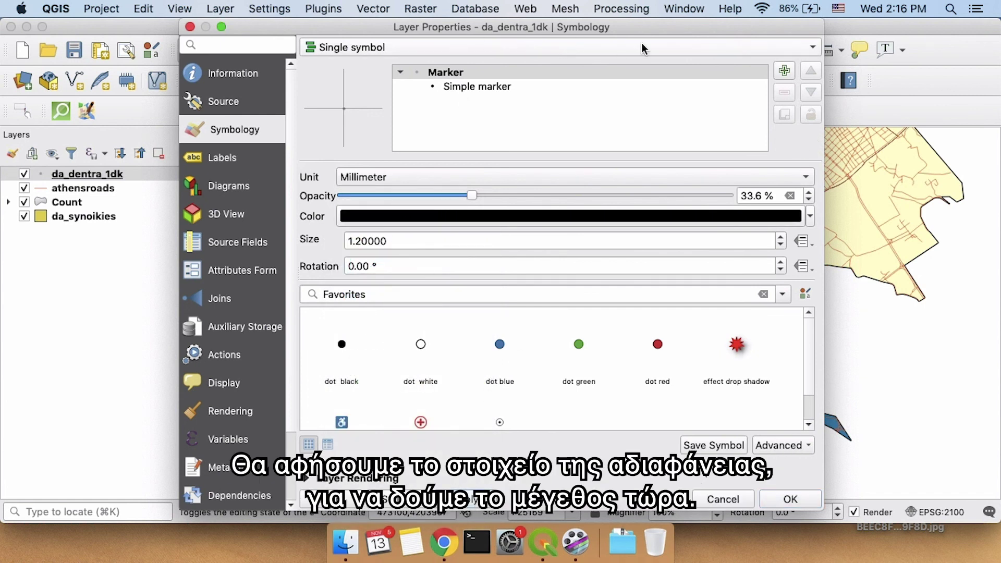
- Reduce the tree marker size to 0.6 mm and apply it, keeping the map in view
drag(721, 30, 568, 4)
click(621, 245)
click(621, 245)
click(621, 245)
click(320, 496)
- Raise the tree marker's opacity to 53.6 %, apply it and close the layer properties
drag(626, 20, 592, 10)
click(336, 195)
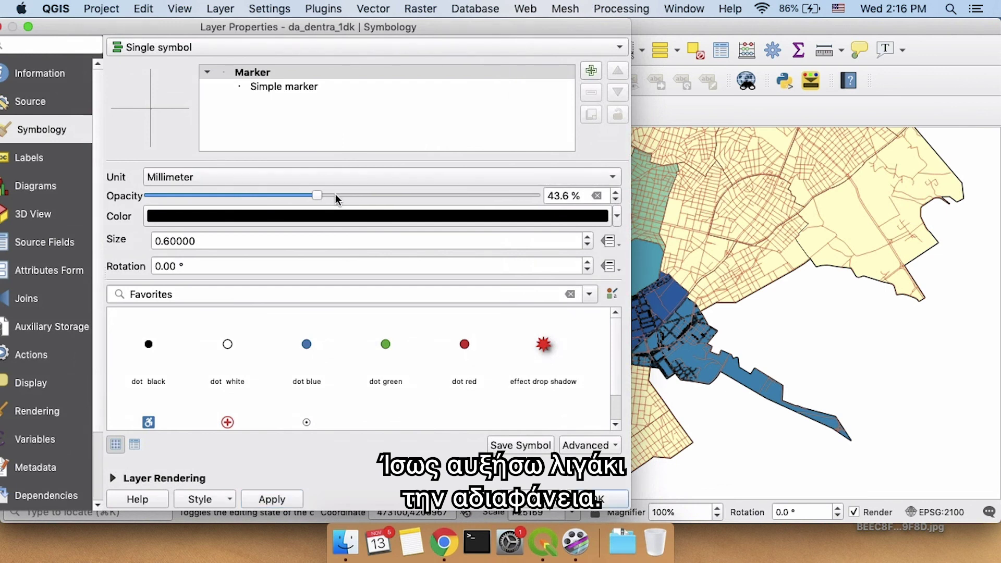
click(260, 501)
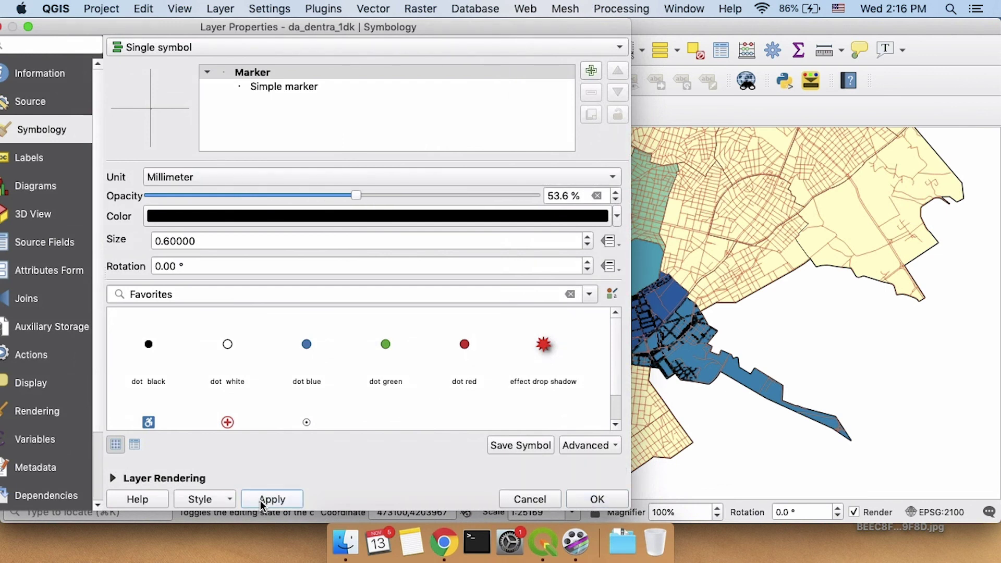
drag(526, 26, 451, 5)
click(529, 499)
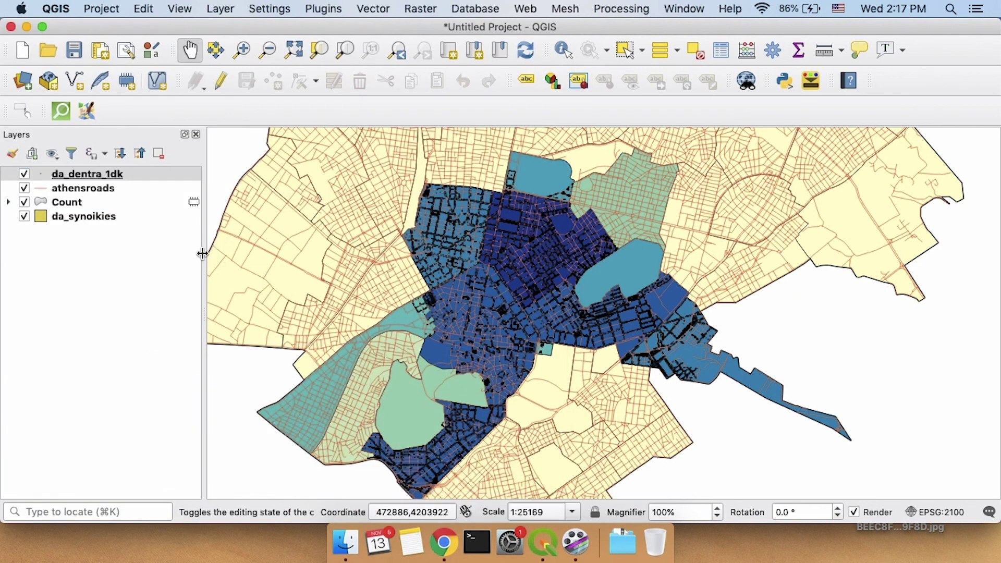
drag(202, 253, 183, 251)
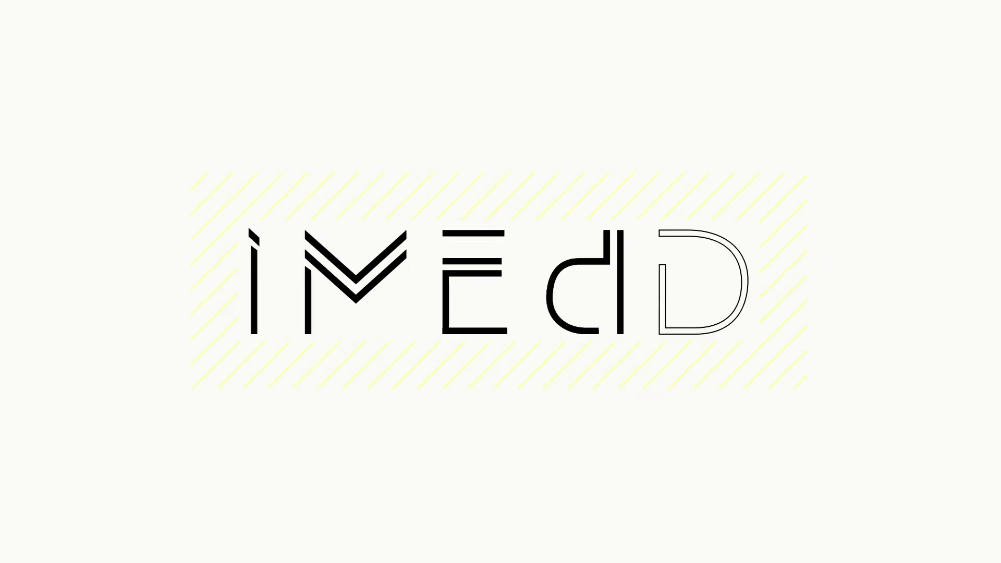